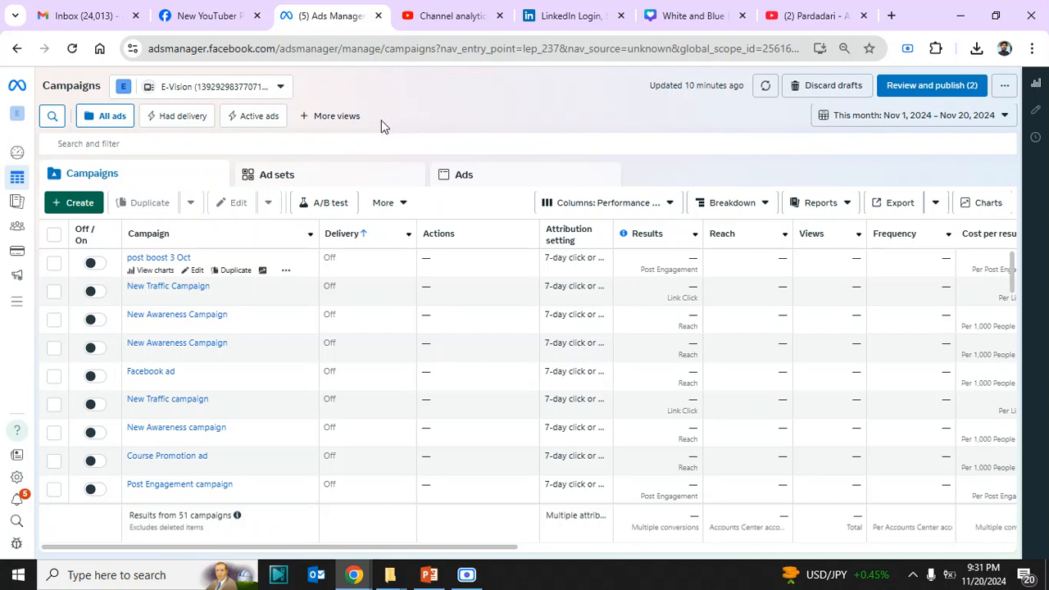
left_click(207, 87)
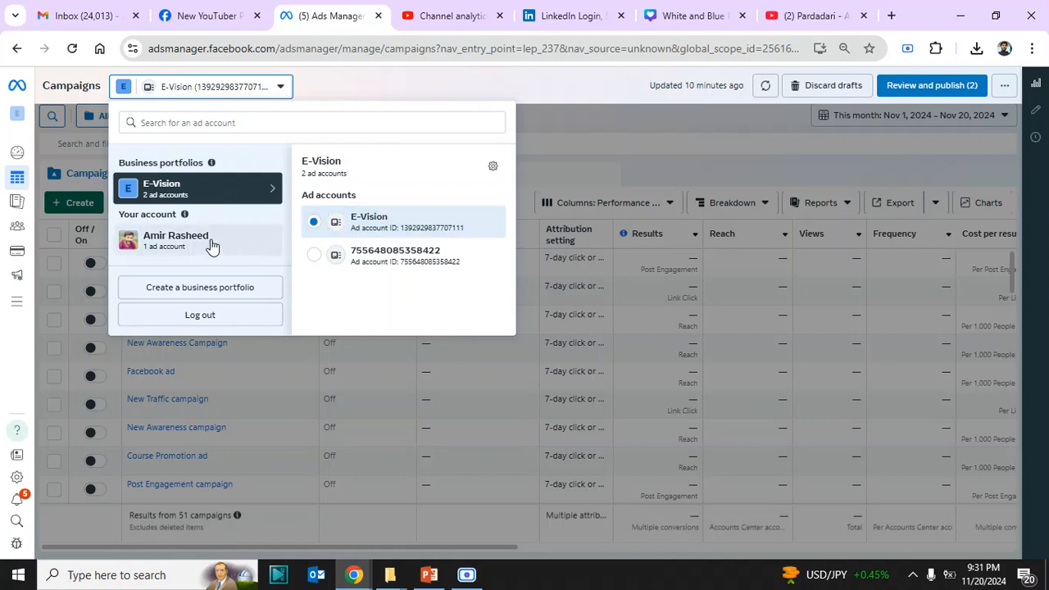
left_click(412, 95)
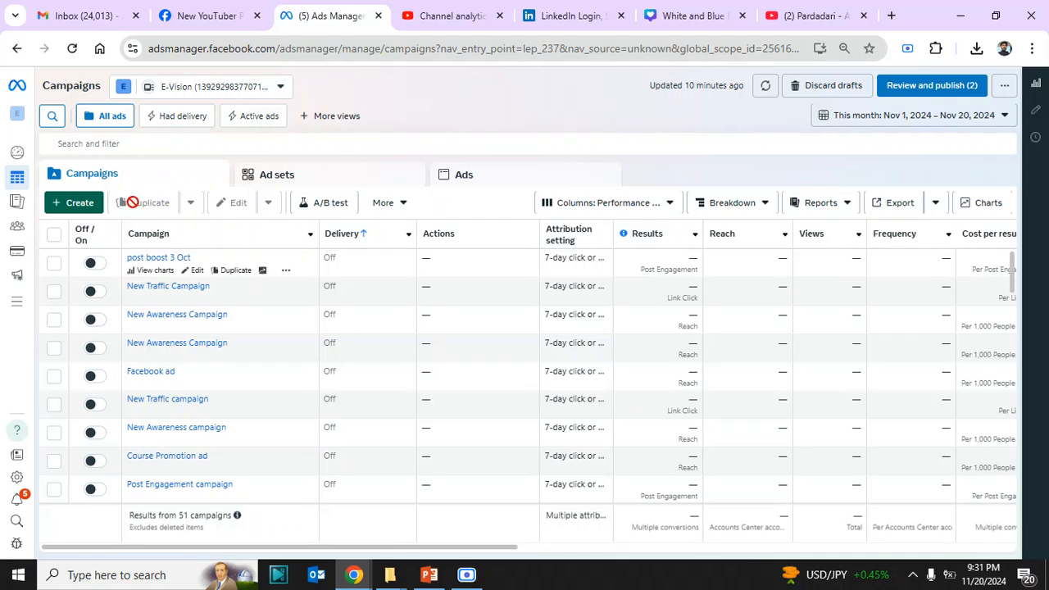
Step: Create a new auction campaign with the Engagement objective, using the manual engagement campaign setup
left_click(69, 206)
mouse_move(384, 279)
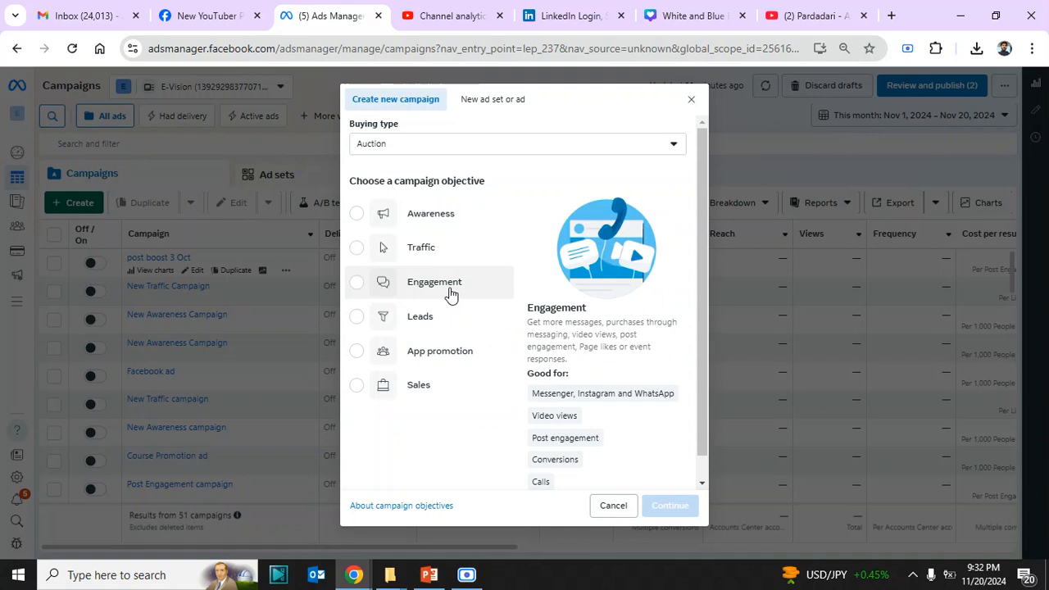
left_click(450, 294)
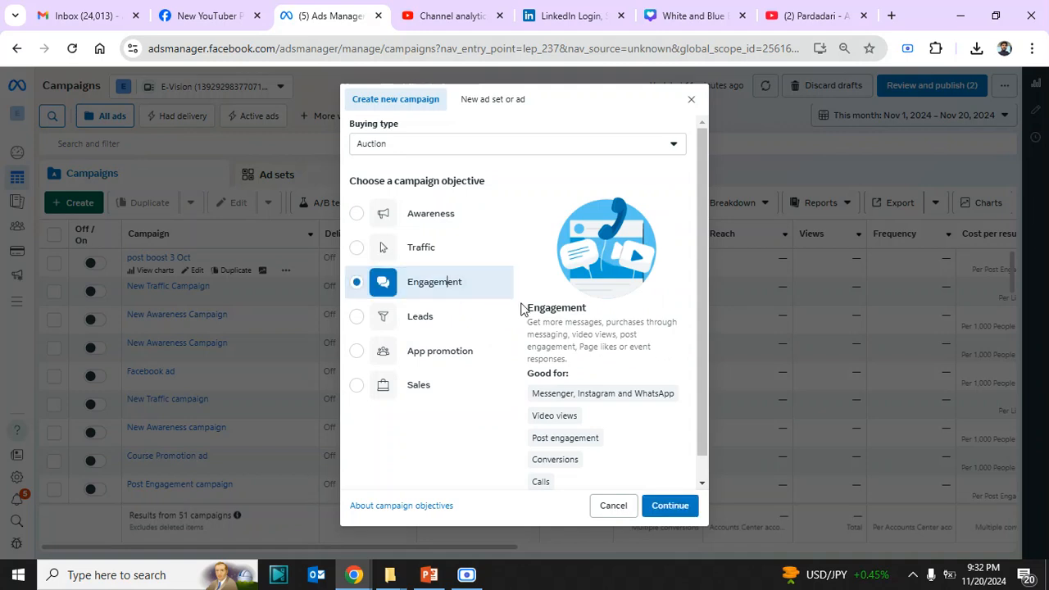
mouse_move(589, 441)
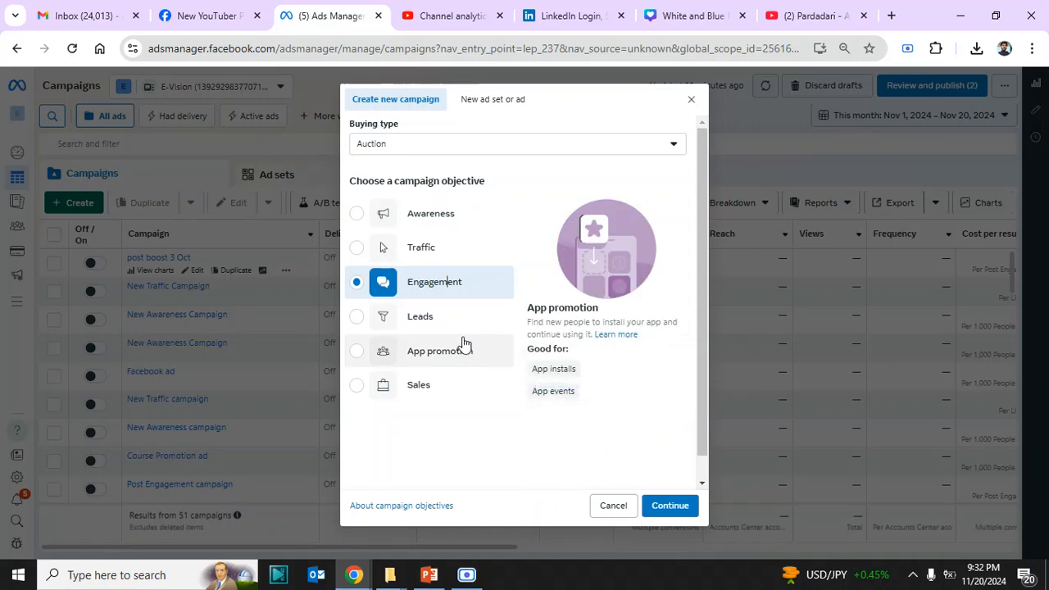
left_click(421, 392)
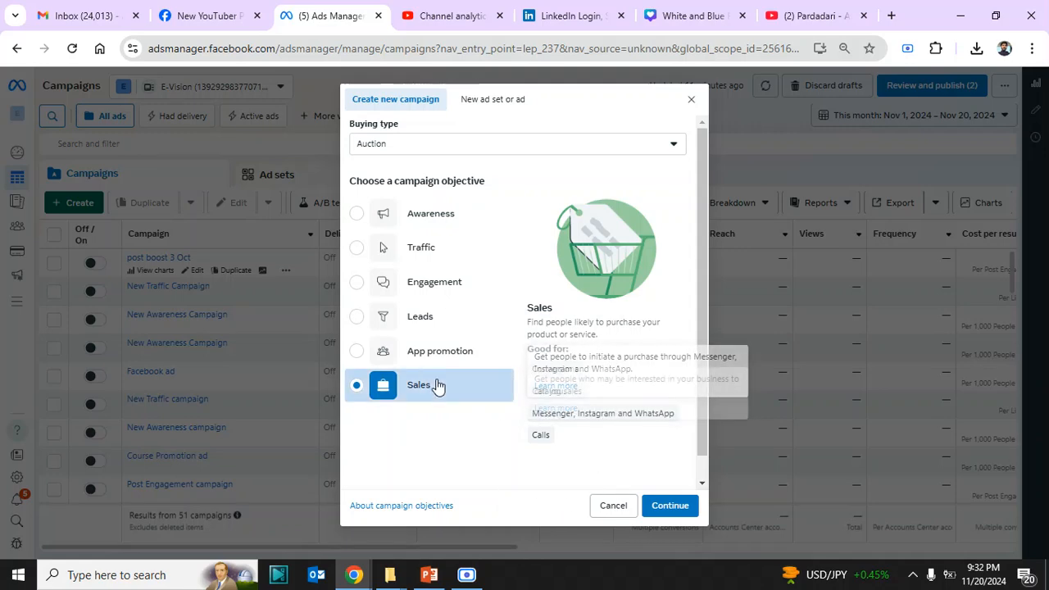
left_click(403, 324)
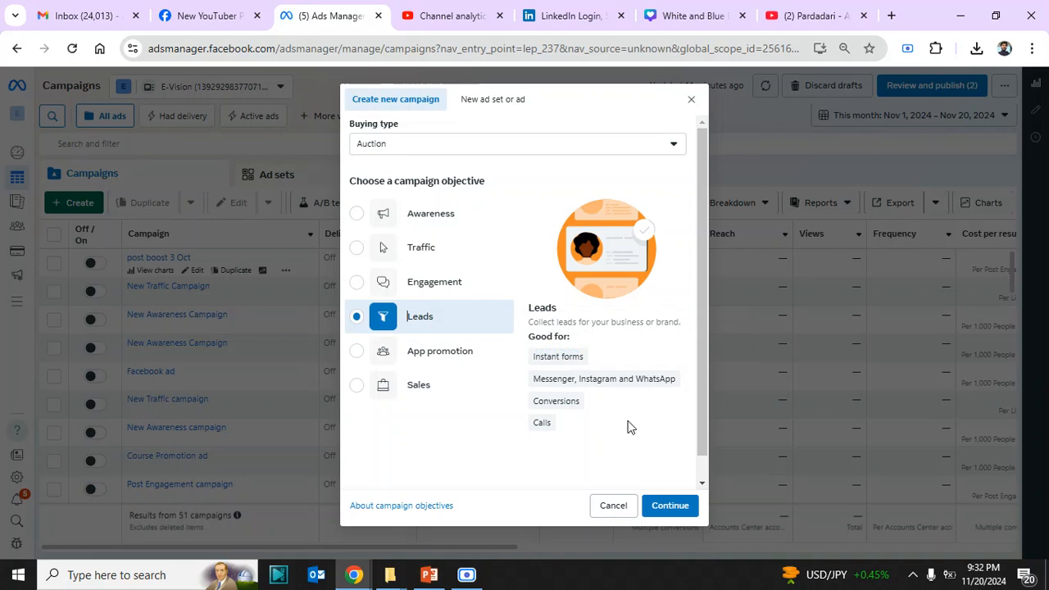
left_click(445, 292)
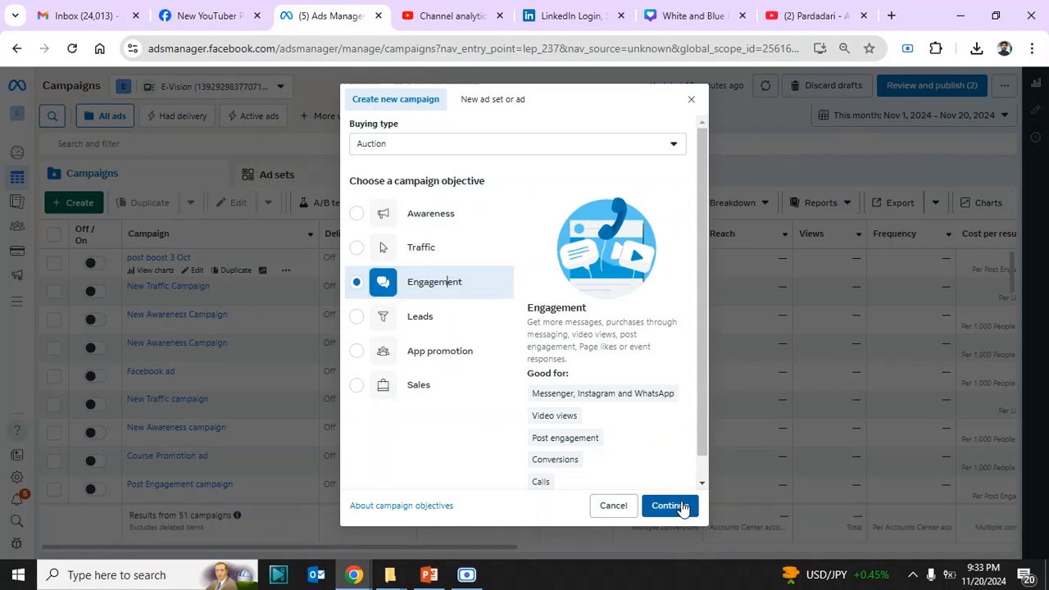
left_click(682, 501)
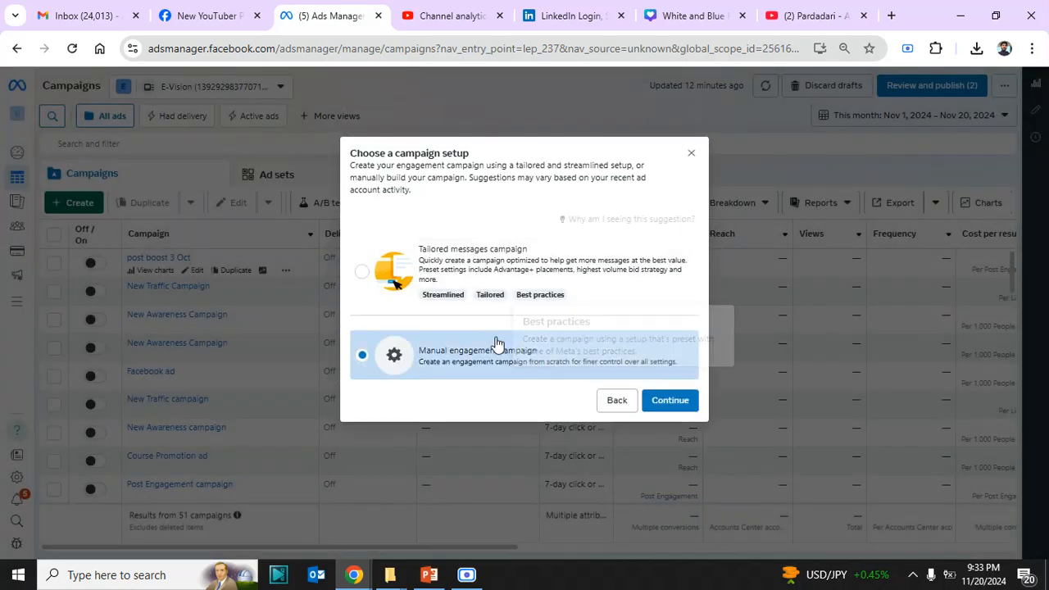
left_click(669, 400)
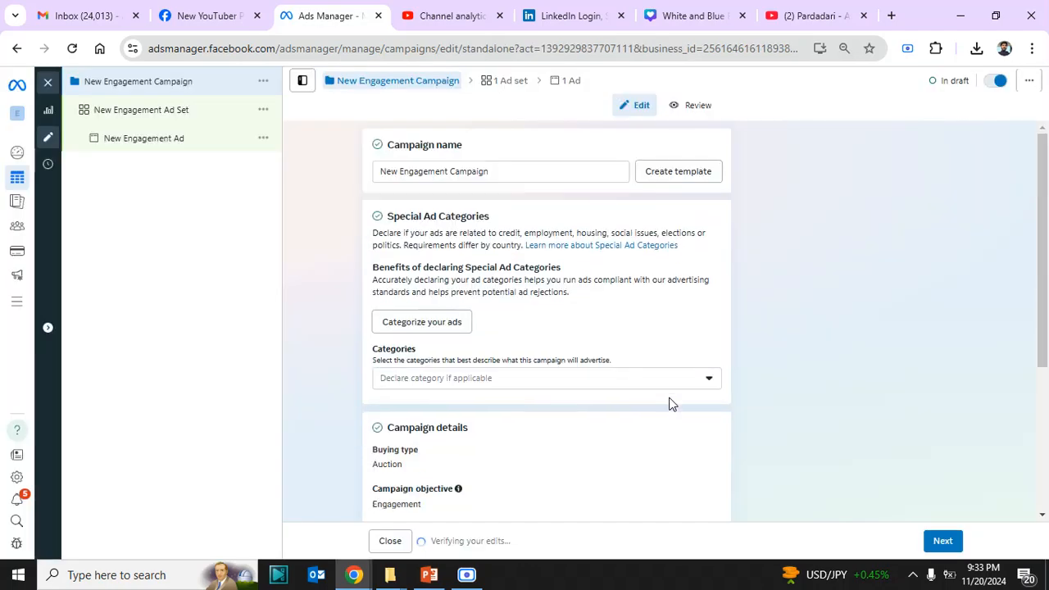
Step: Name the campaign "post eng 20 nov 2024" and continue to the ad set settings
triple_click(502, 169)
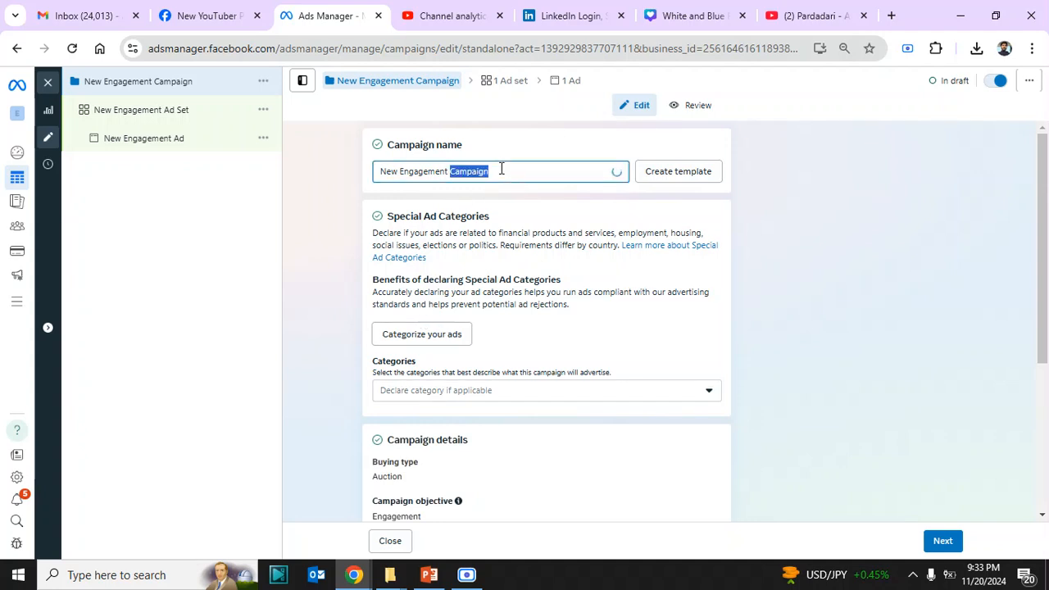
type("po")
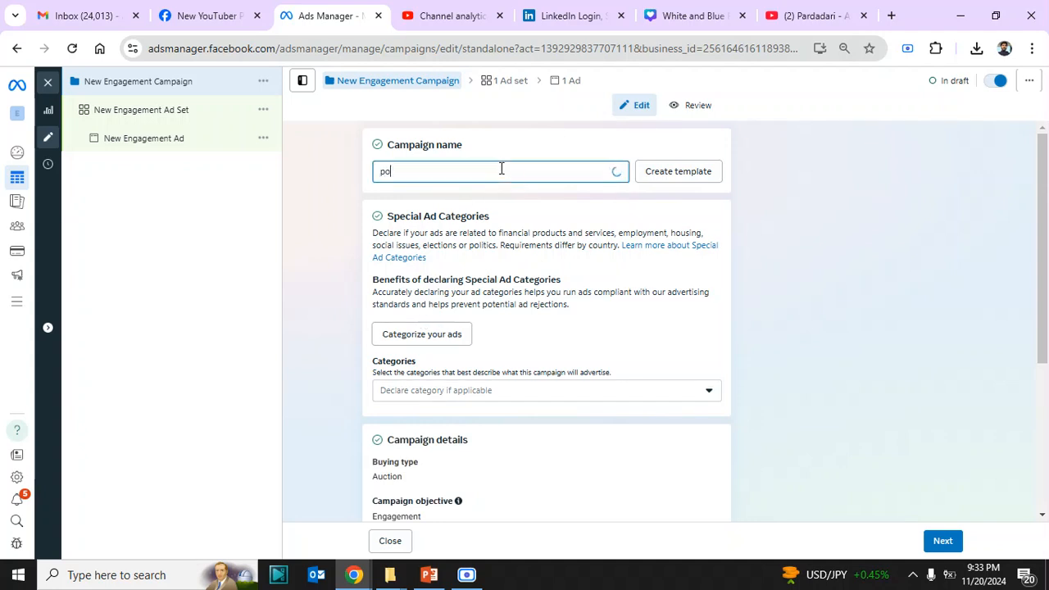
type("st eng ")
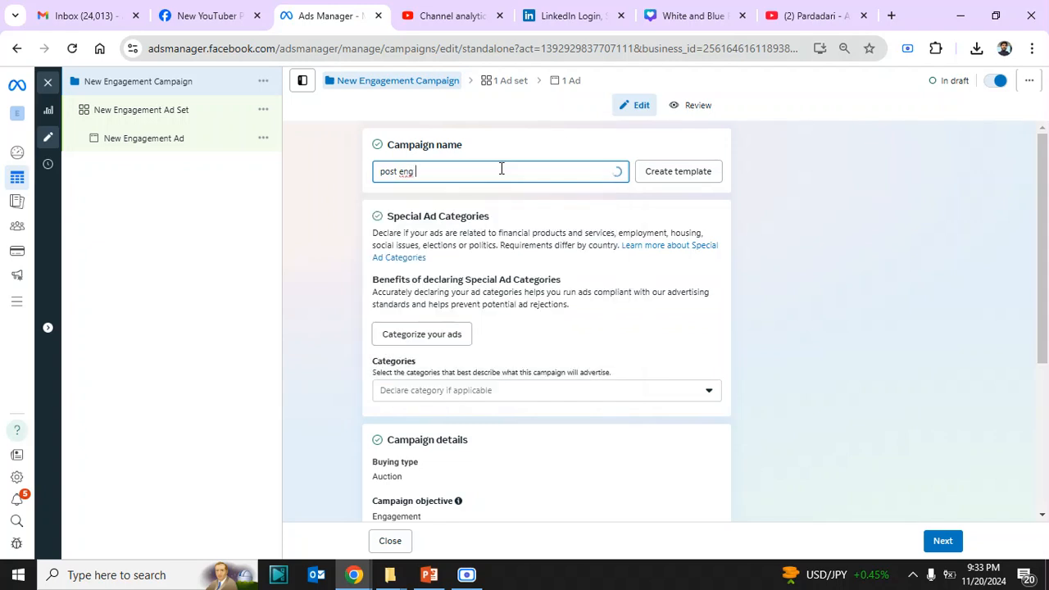
type("20 no")
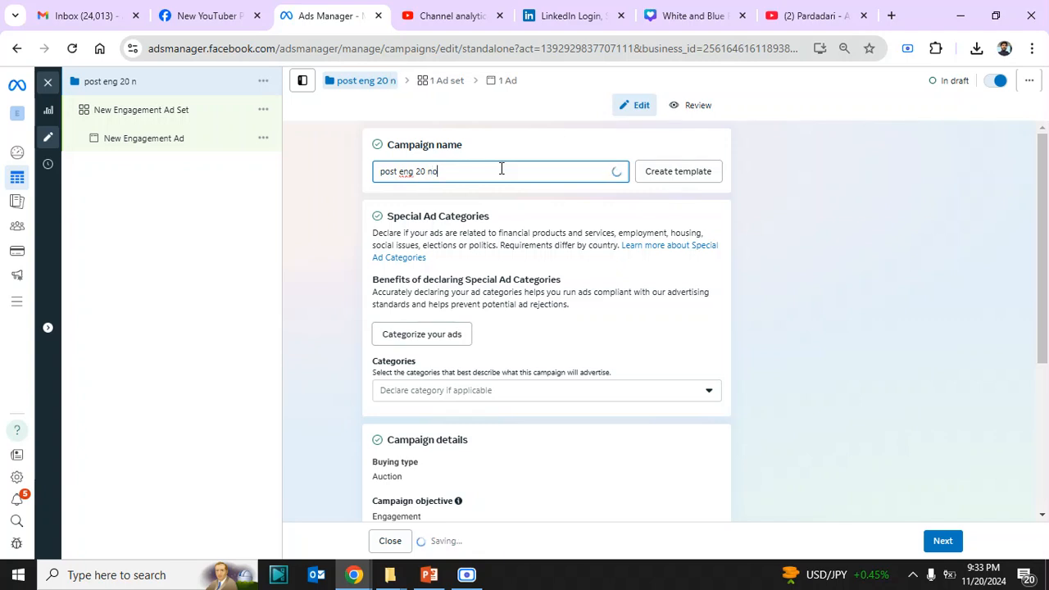
type("v 2024")
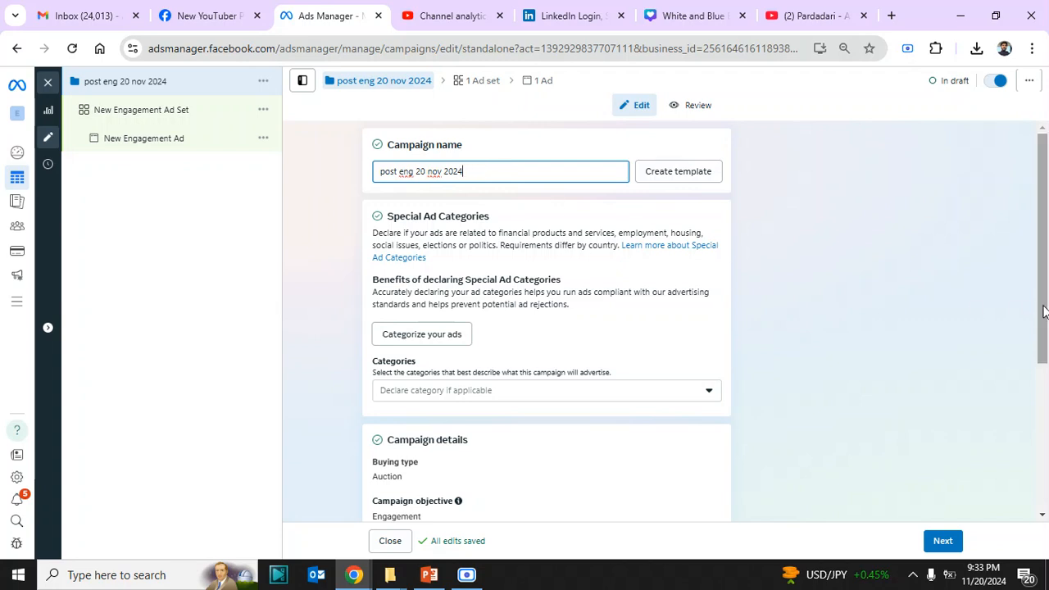
left_click_drag(1039, 301, 1018, 491)
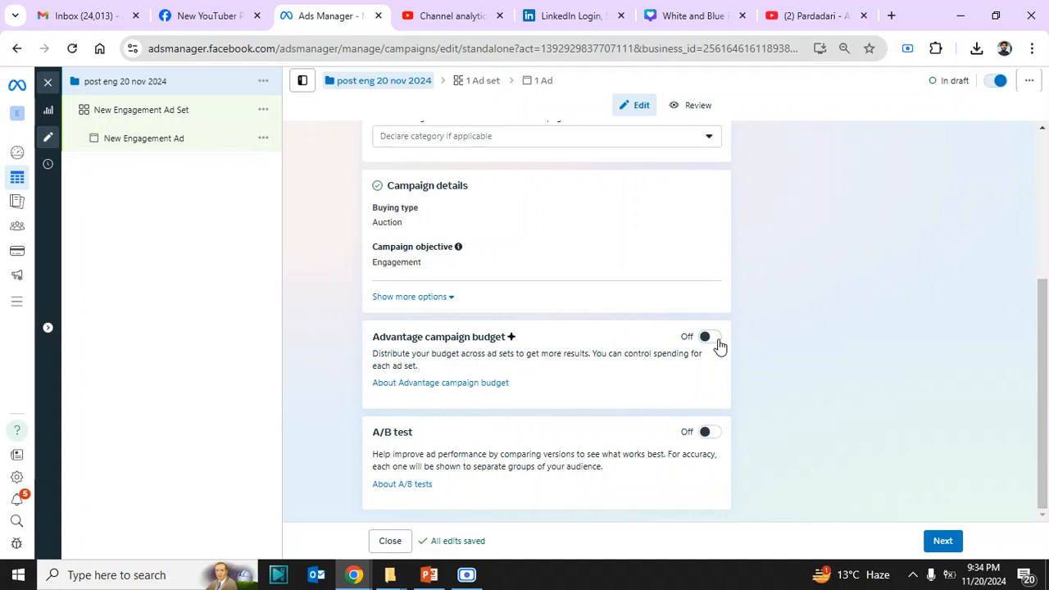
left_click(937, 548)
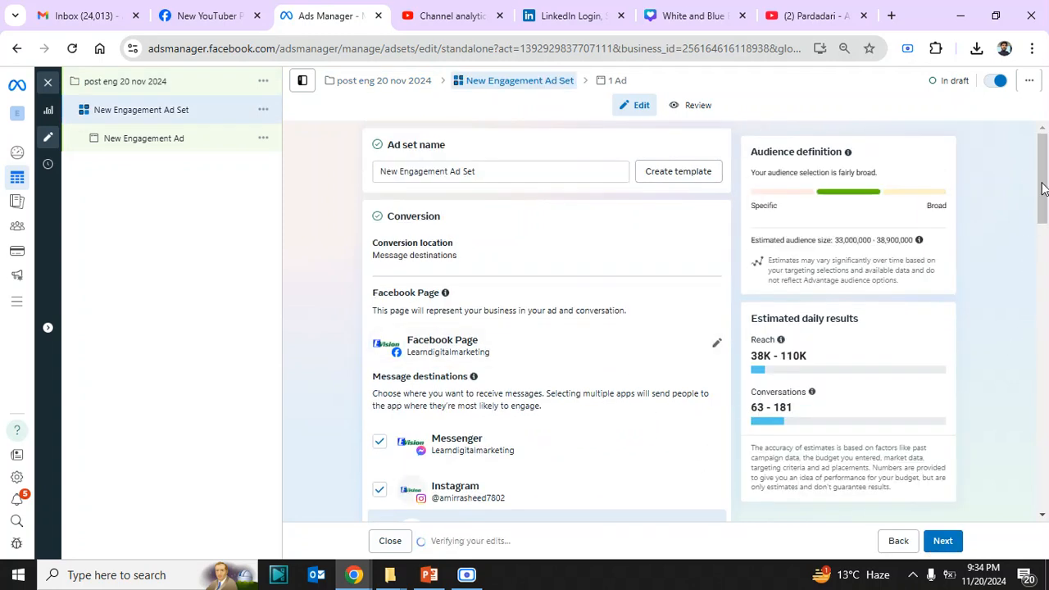
Step: Examine the ad set's message destinations, budget type options and schedule settings
left_click_drag(1041, 197, 1042, 222)
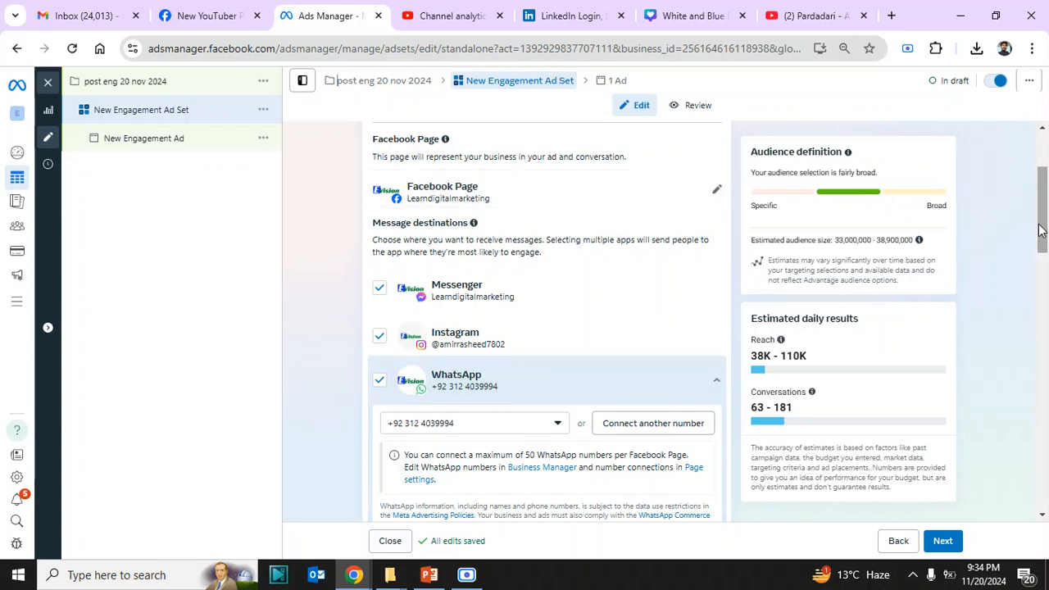
left_click_drag(1041, 230, 1042, 251)
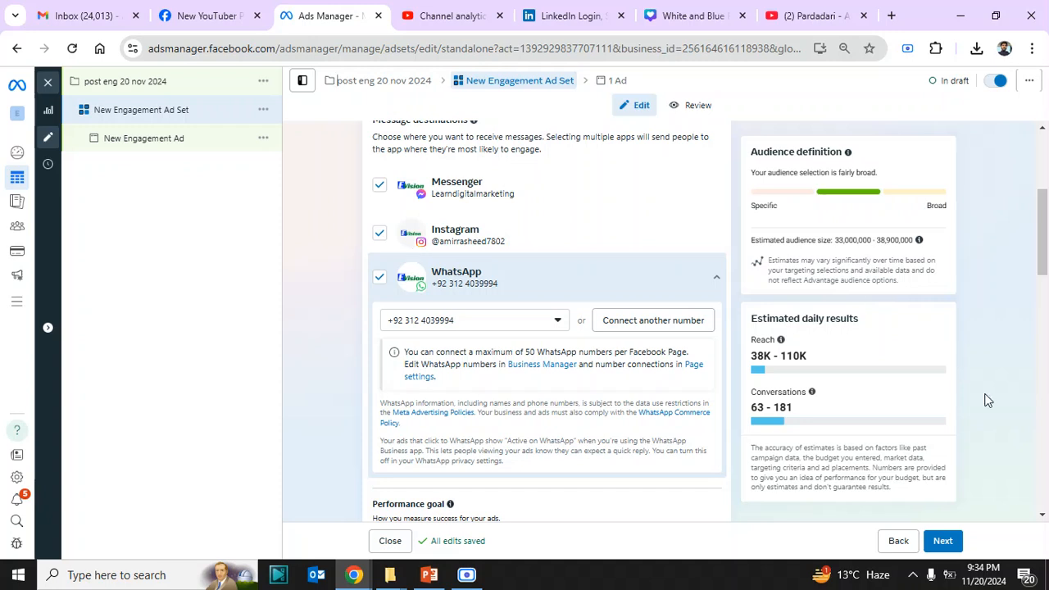
scroll(1036, 269, "up", 1)
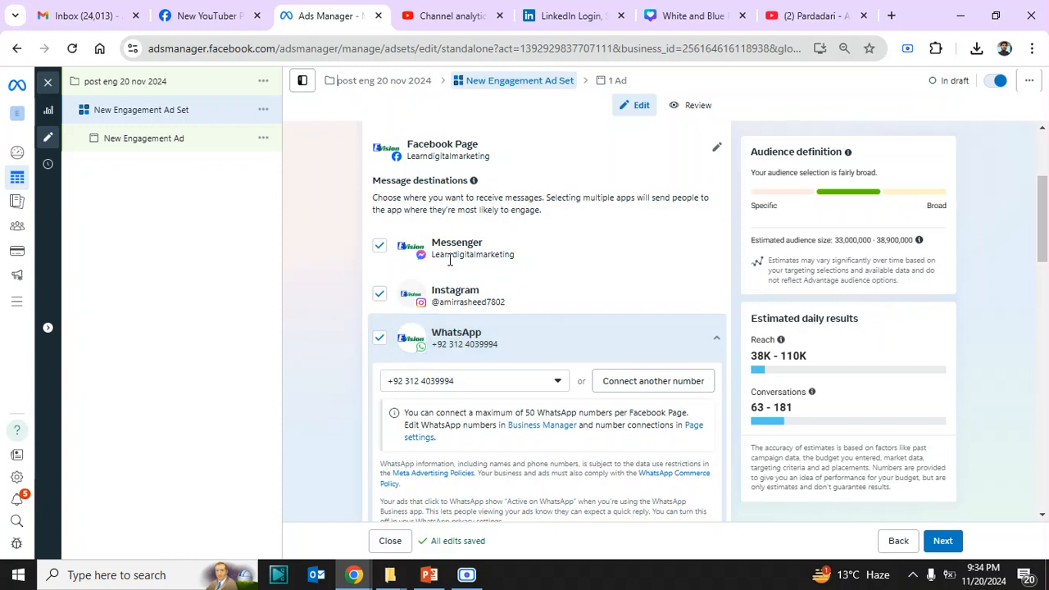
left_click_drag(1042, 238, 1040, 377)
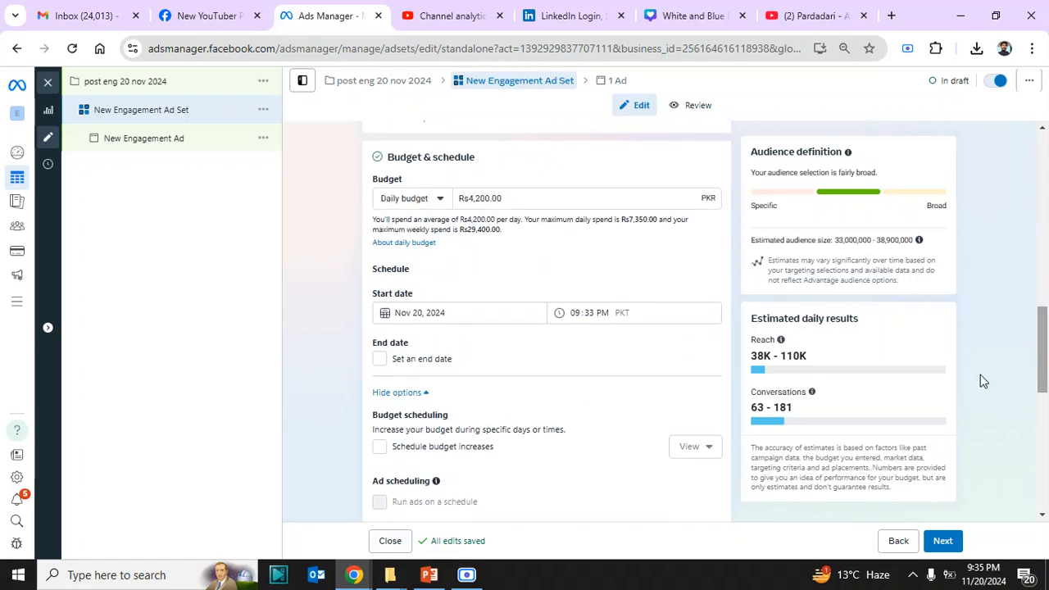
left_click(440, 200)
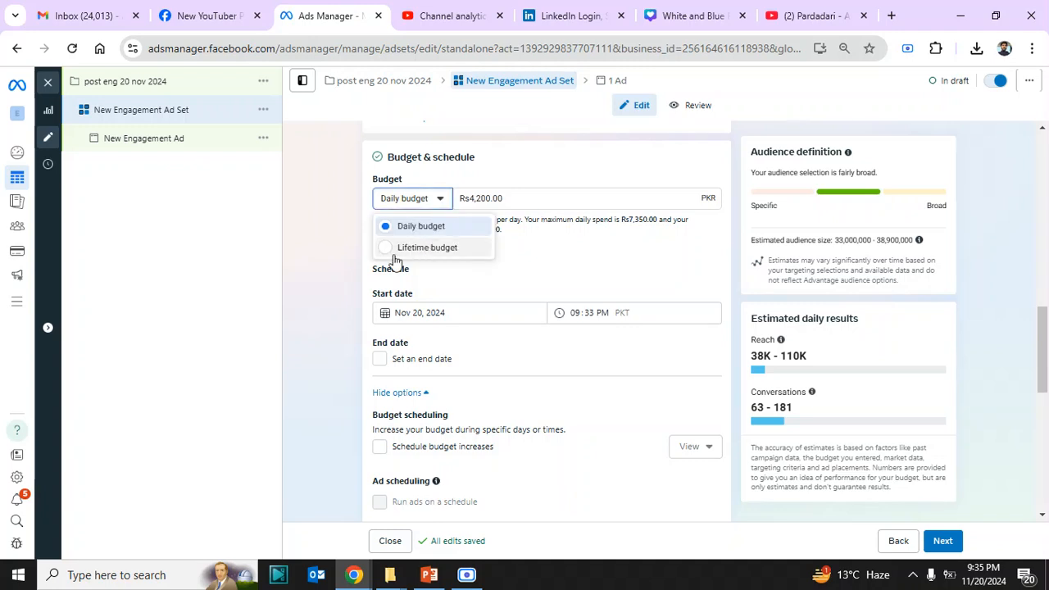
left_click(318, 242)
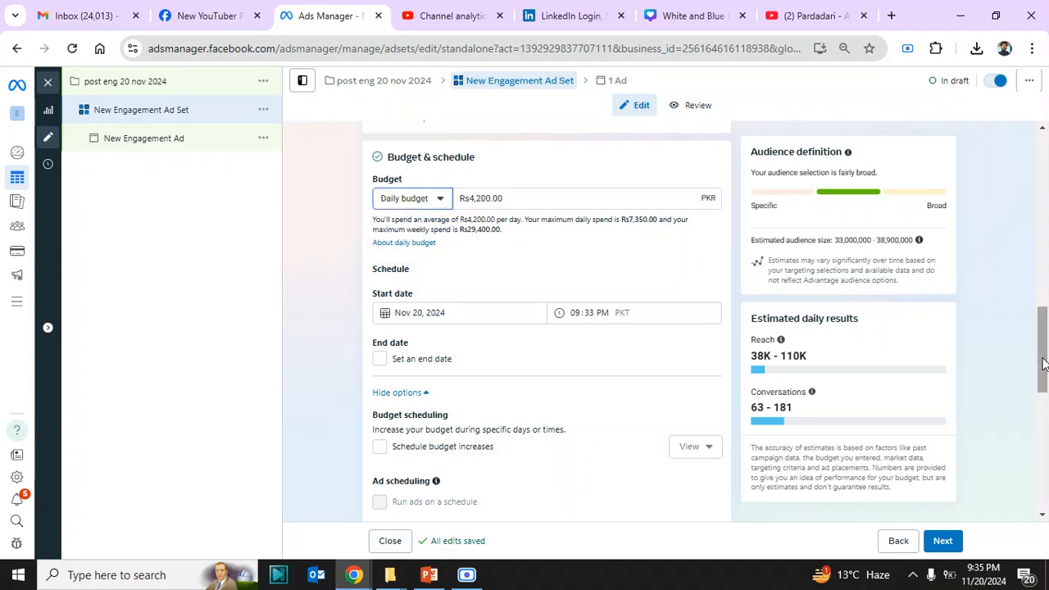
left_click_drag(1043, 363, 1042, 381)
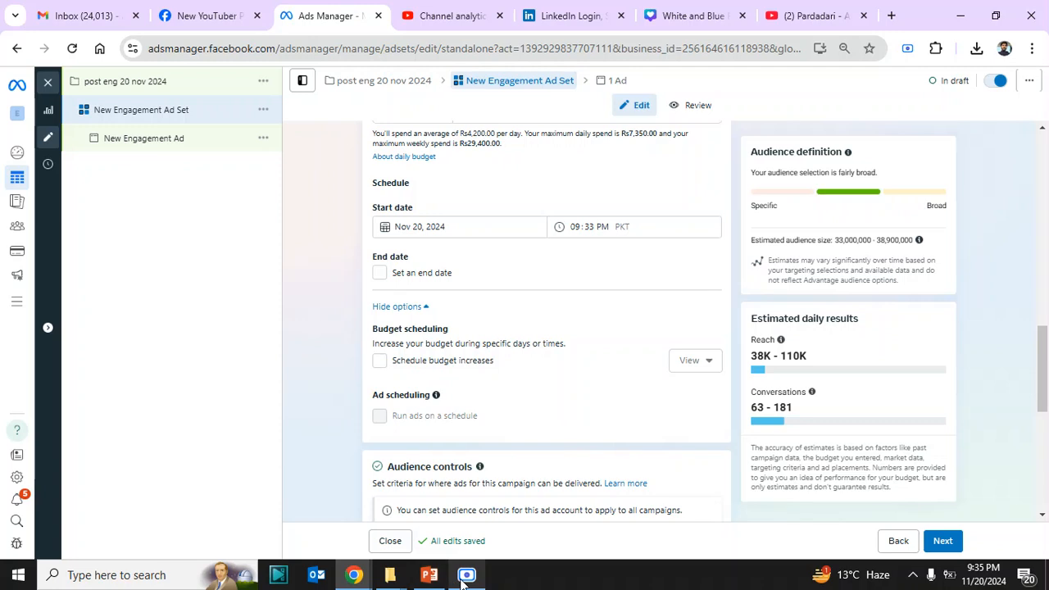
left_click_drag(1045, 366, 1044, 403)
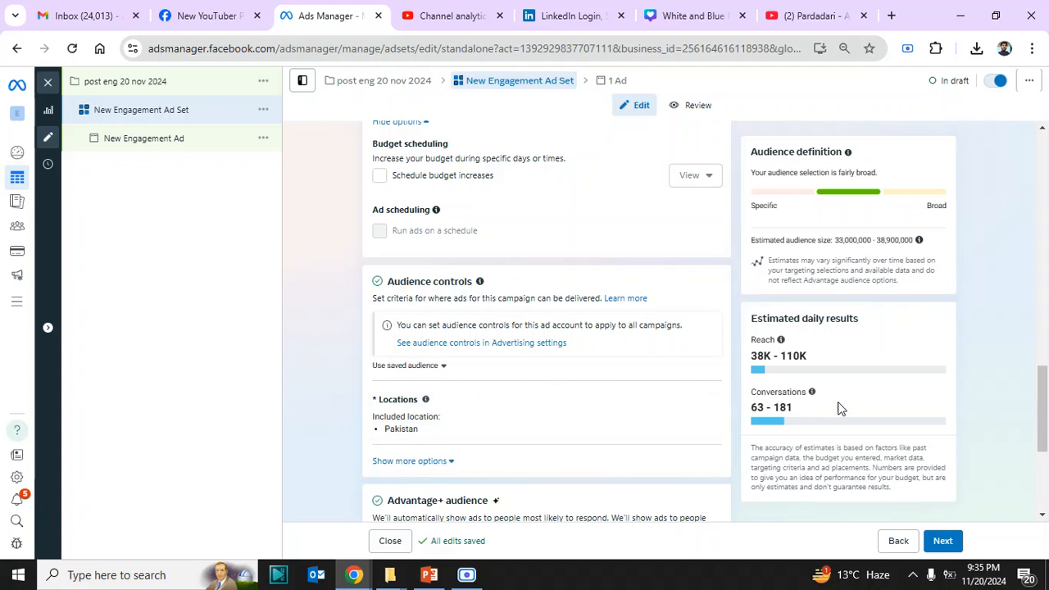
Step: Edit the audience location by searching for "f8 markaz" and including F 8 Markaz, Islamabad
scroll(1037, 408, "down", 1)
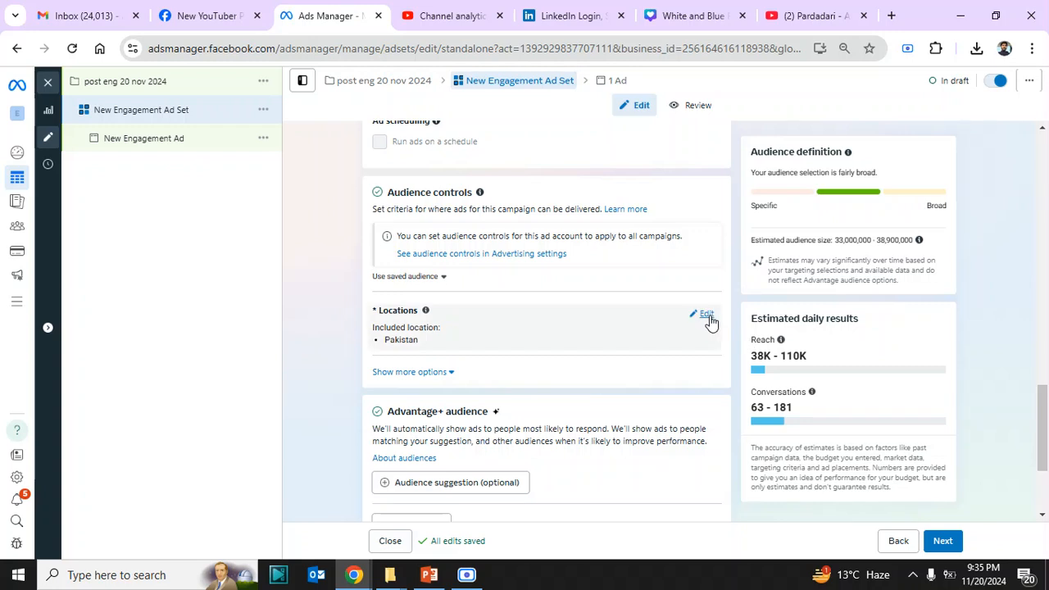
left_click(706, 315)
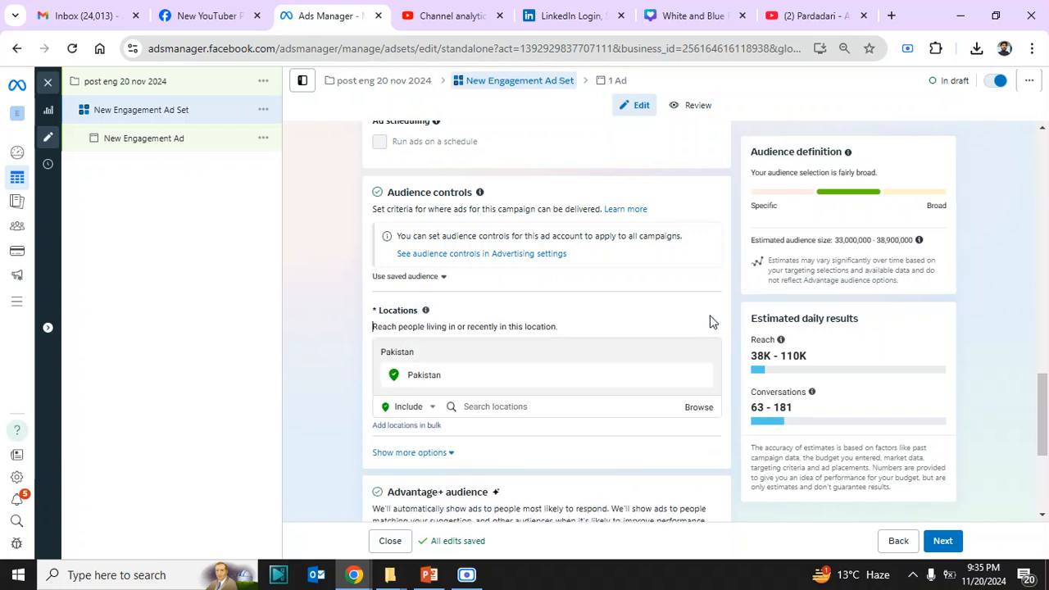
left_click(534, 406)
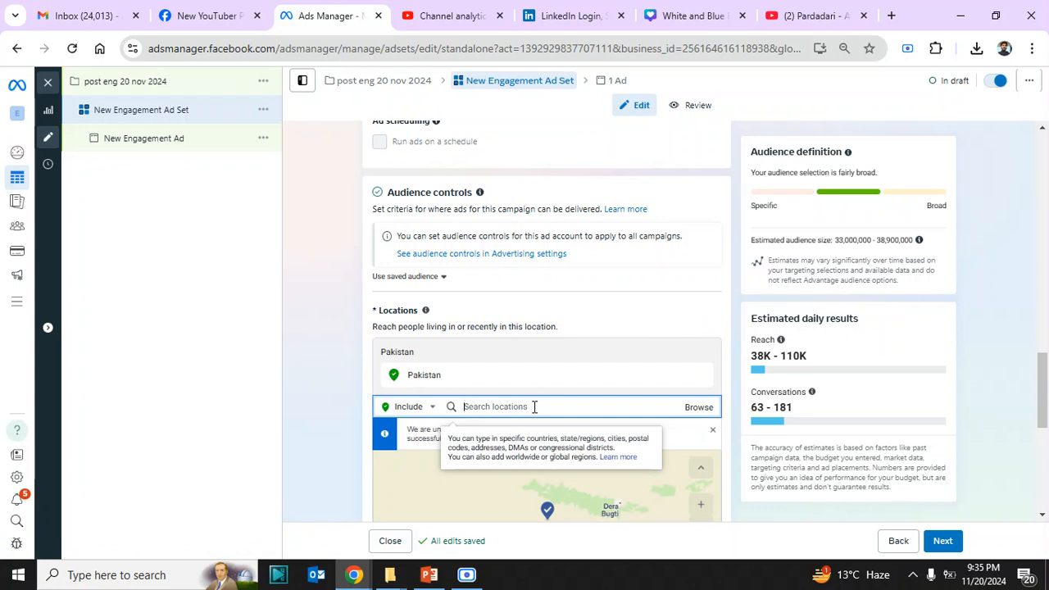
type("l")
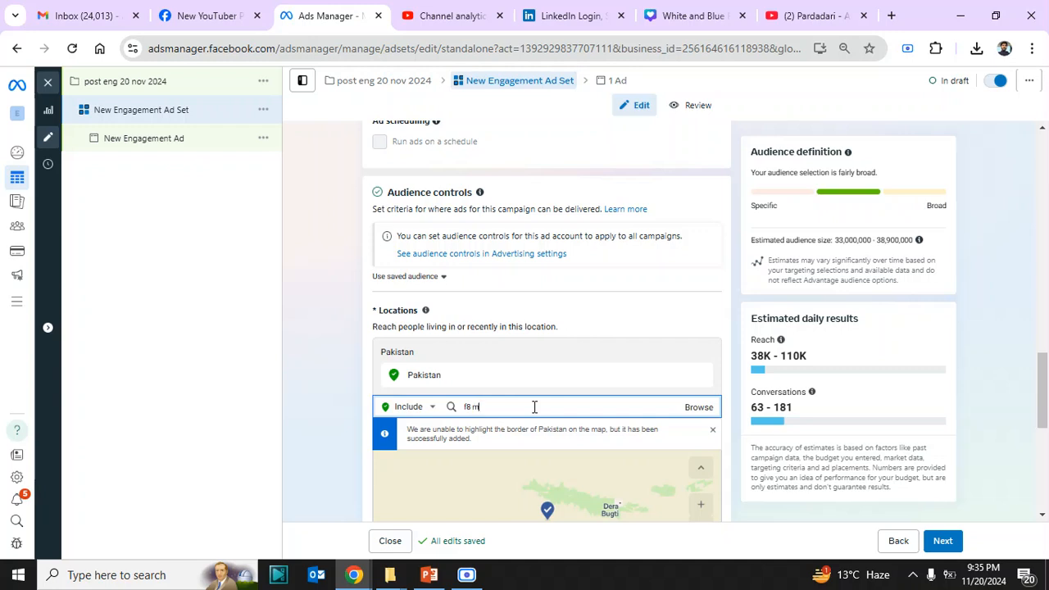
type("8 mak")
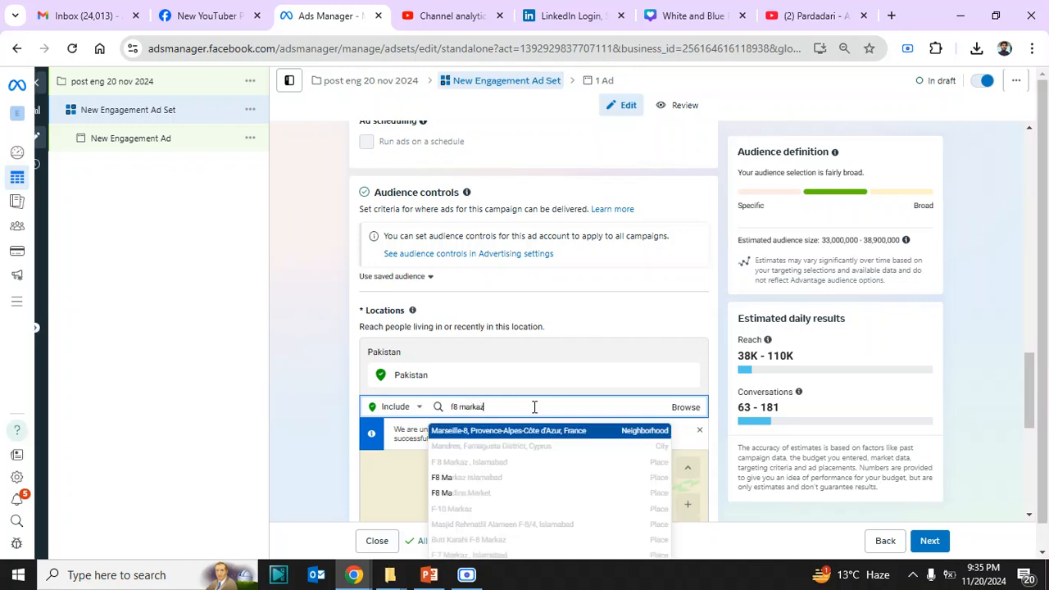
left_click(1031, 405)
scroll(1041, 385, "down", 2)
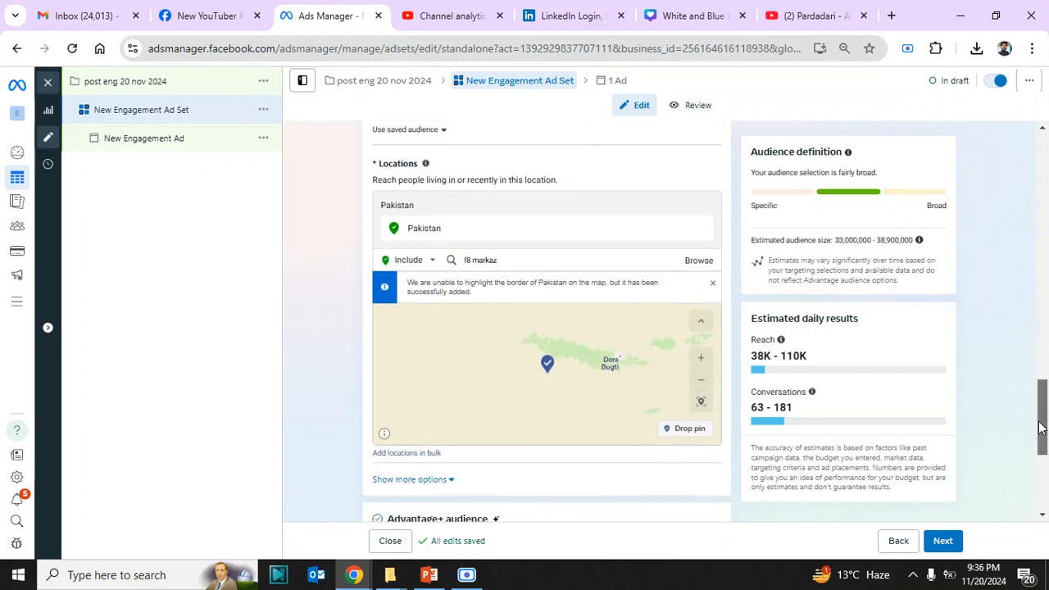
left_click(520, 237)
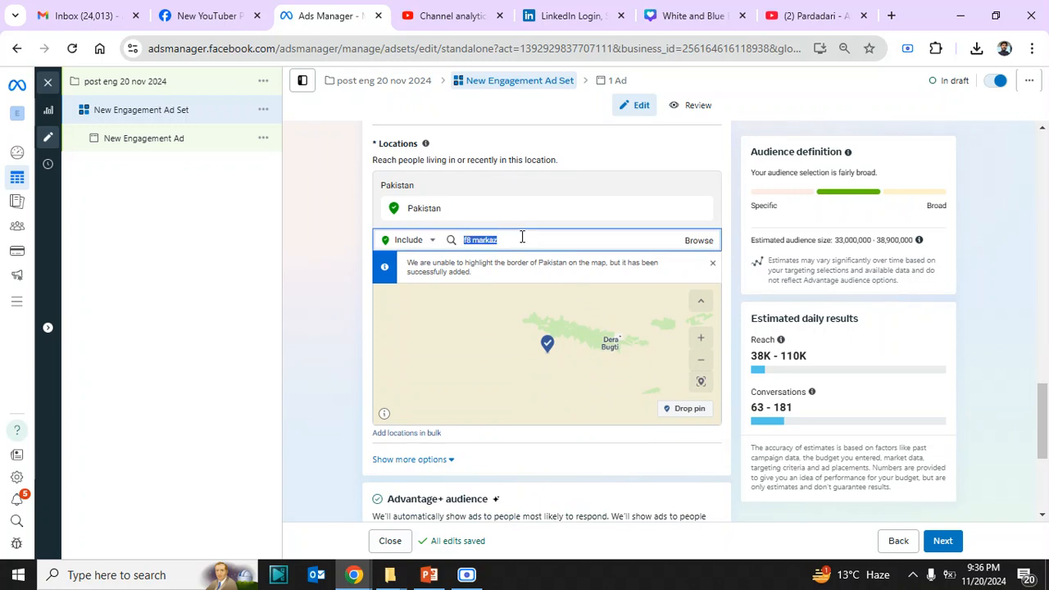
left_click(523, 241)
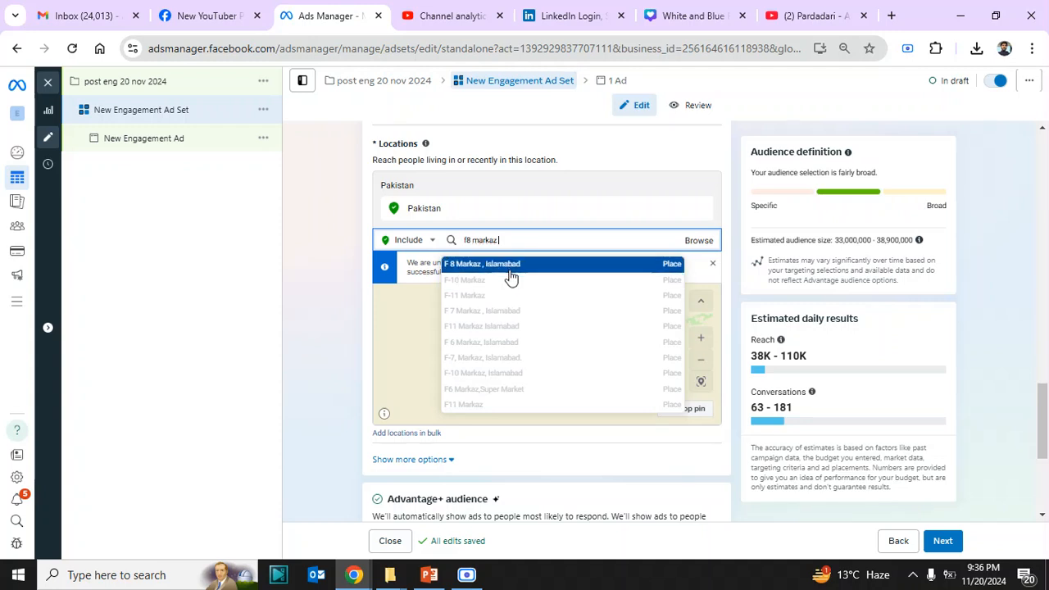
left_click(509, 270)
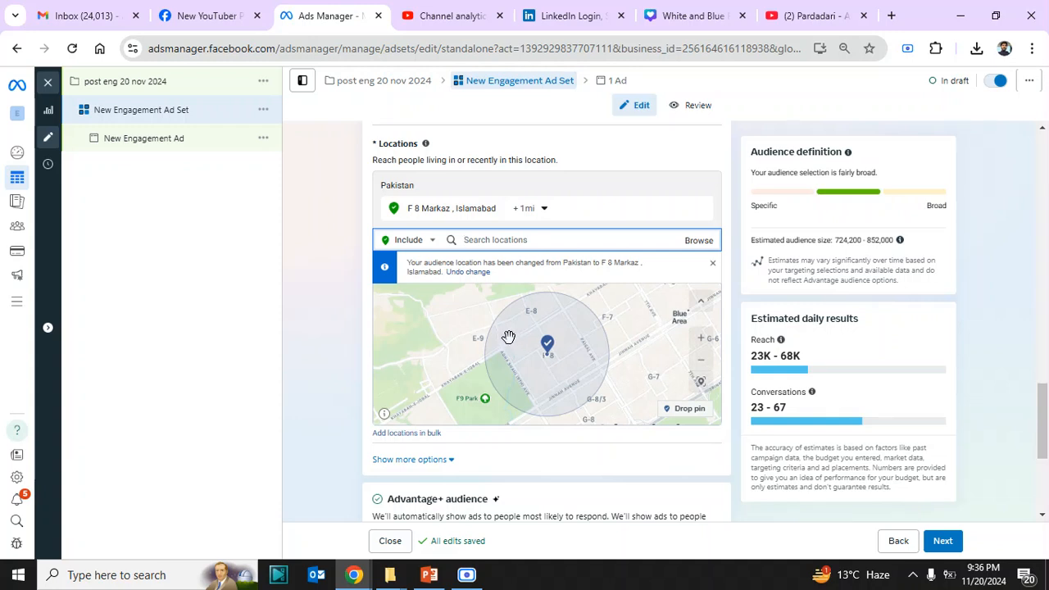
Step: Set the radius around F 8 Markaz, Islamabad to 5 miles and check the covered area on the map
left_click(542, 212)
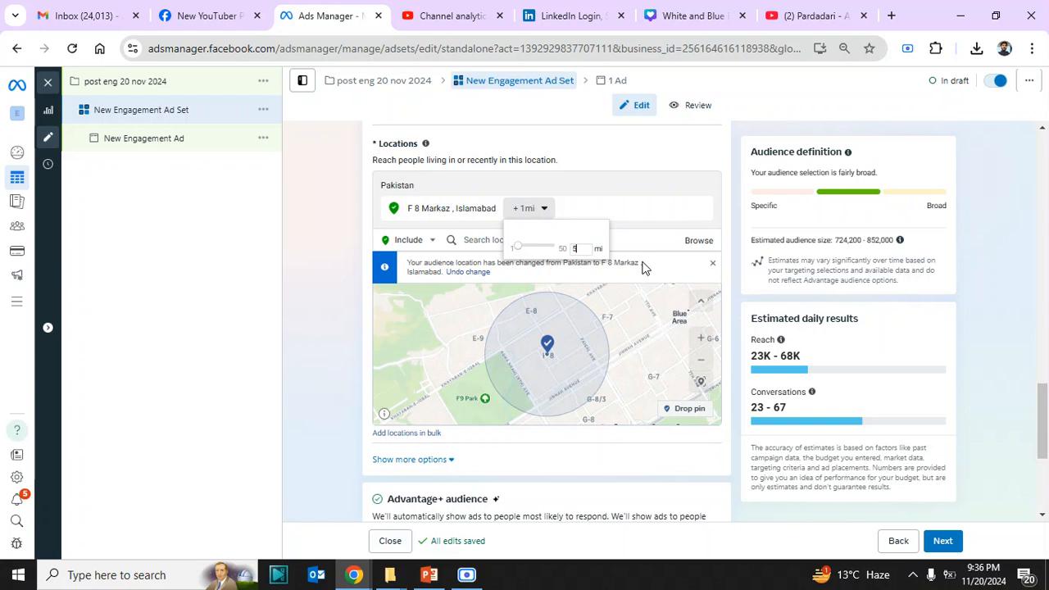
left_click(330, 295)
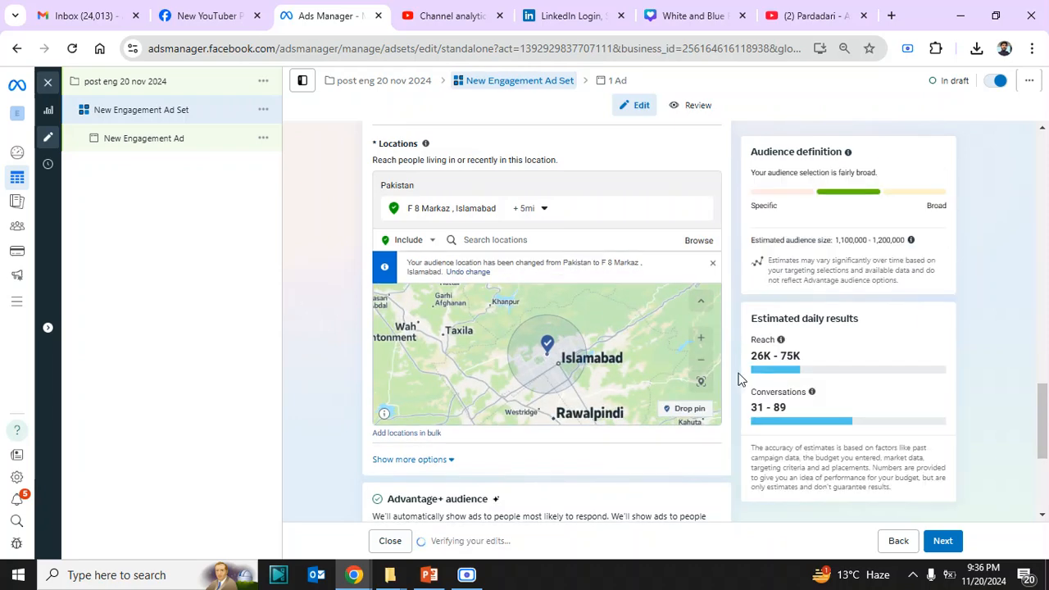
left_click(701, 343)
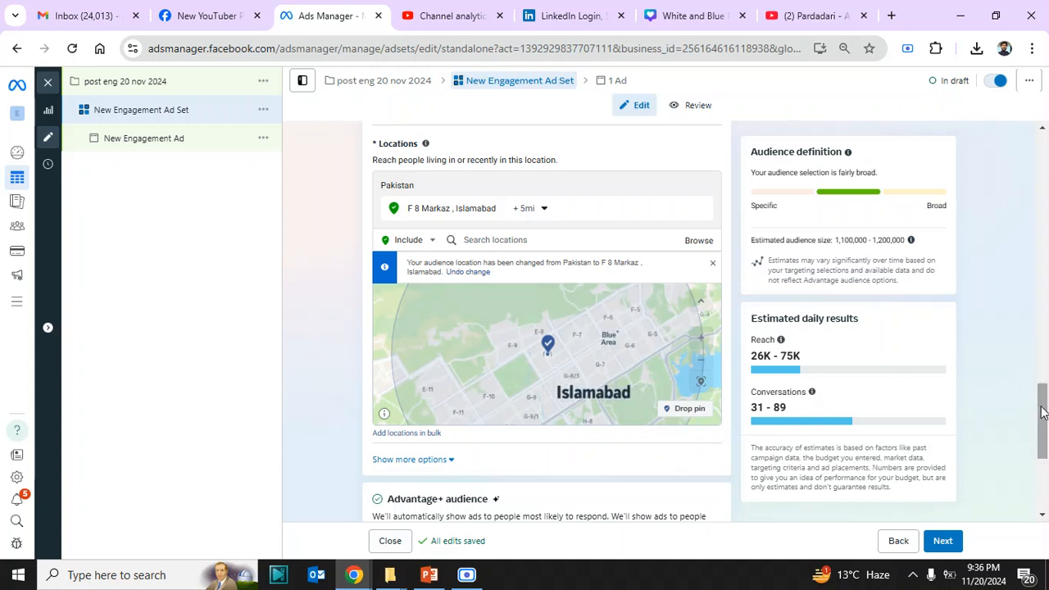
scroll(1041, 410, "down", 1)
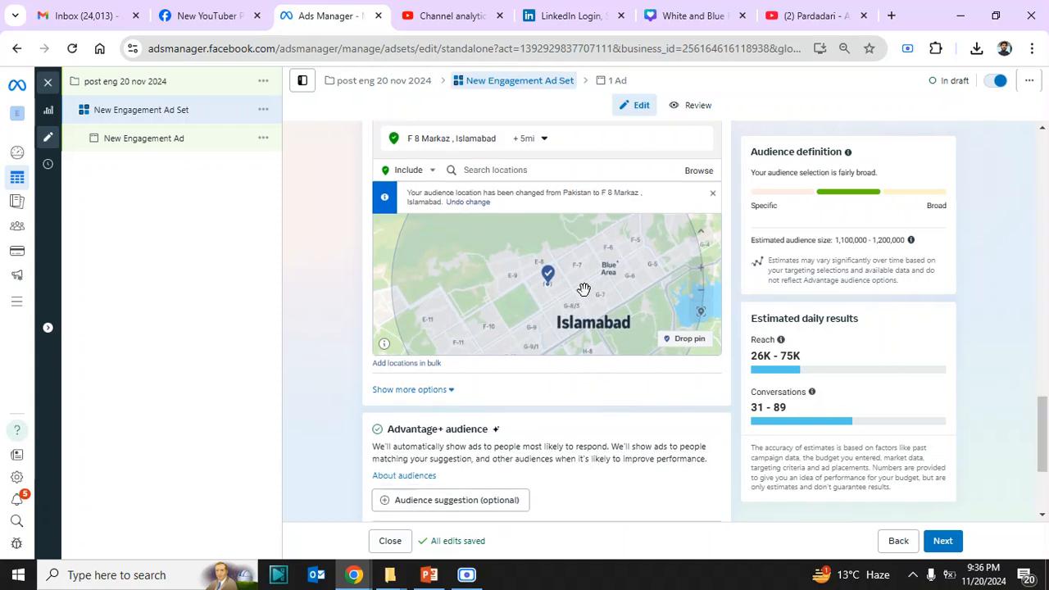
left_click_drag(584, 289, 582, 227)
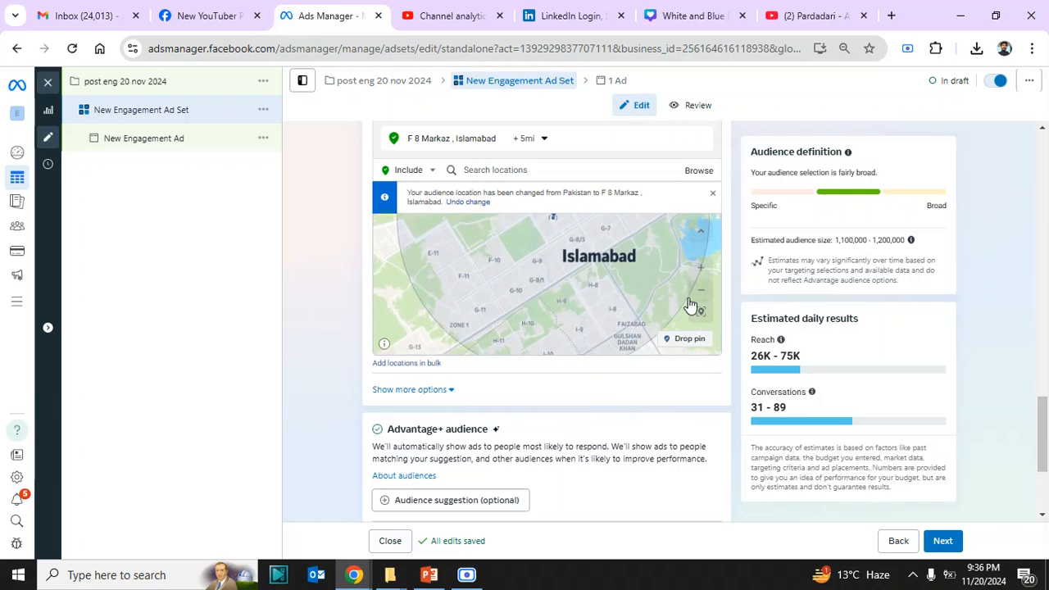
left_click_drag(562, 326, 546, 281)
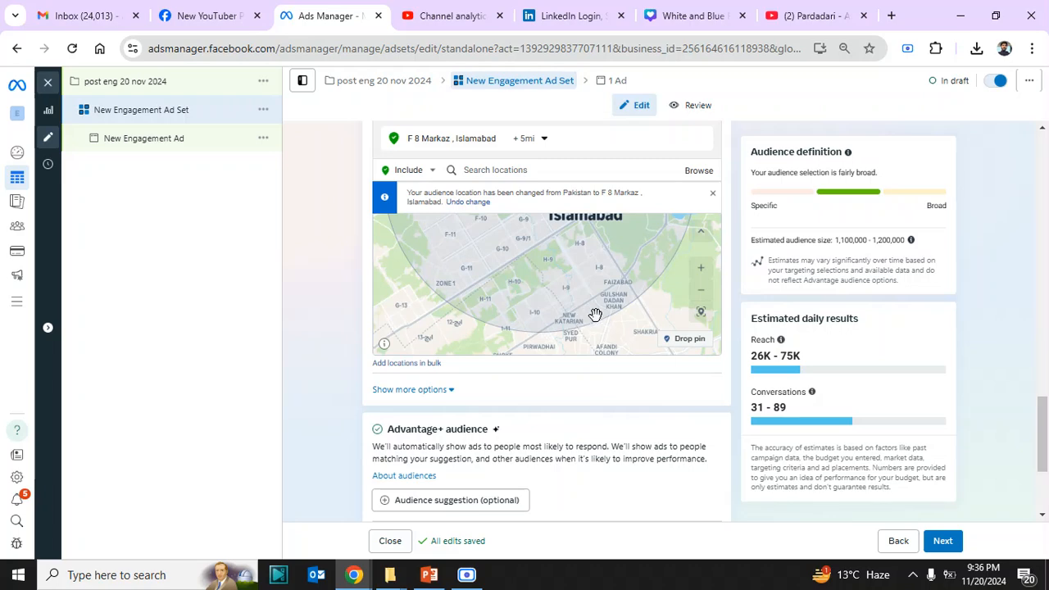
left_click(701, 314)
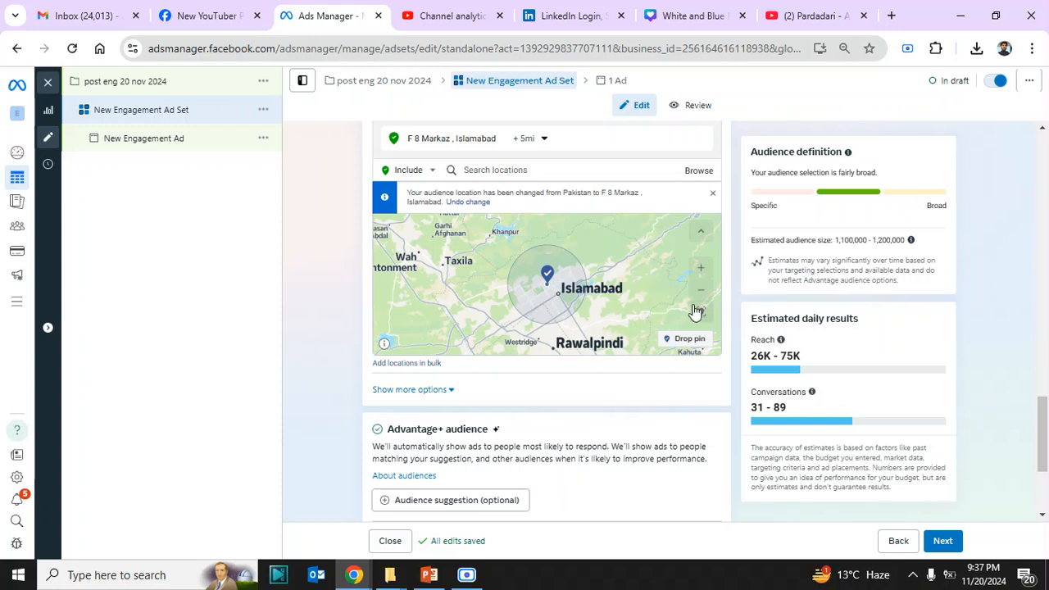
Step: Drop a location pin on the map at Faizabad, near the southeastern edge of the F 8 Markaz radius
left_click(699, 269)
left_click(699, 269)
left_click(699, 268)
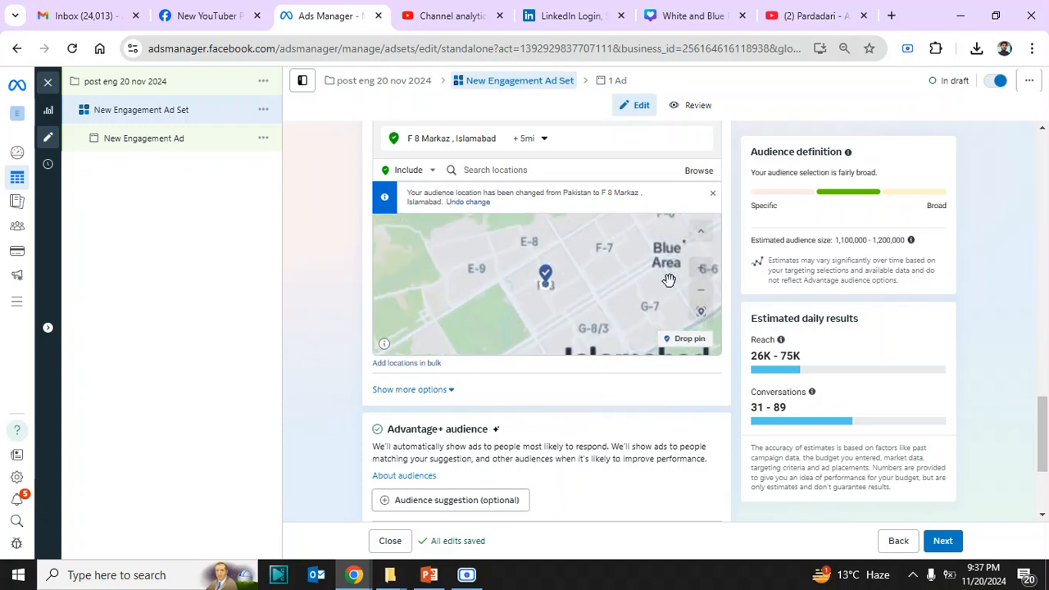
left_click_drag(614, 280, 508, 198)
left_click_drag(600, 329, 581, 228)
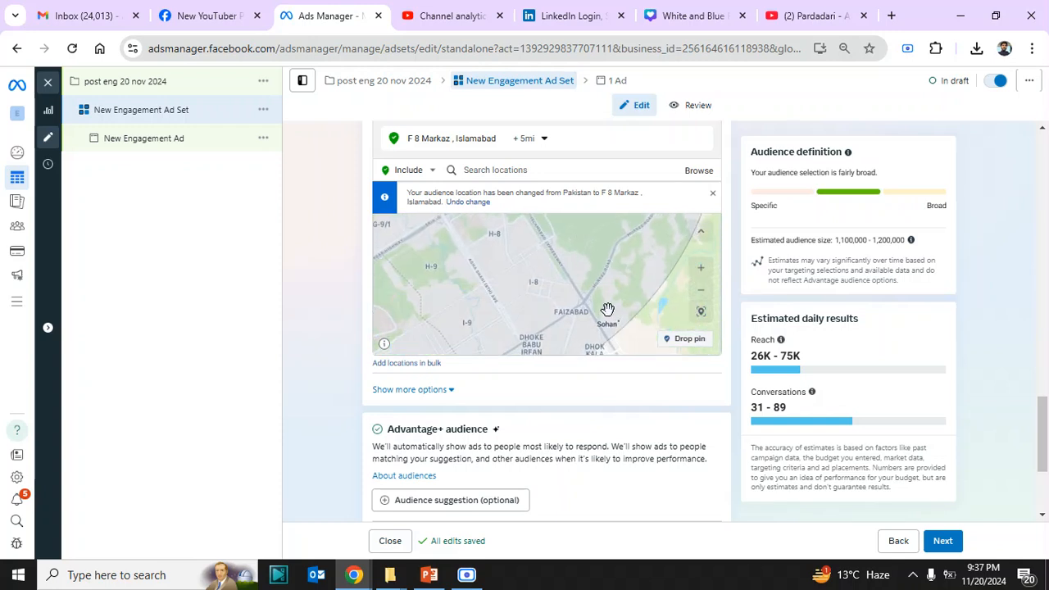
left_click_drag(608, 309, 606, 253)
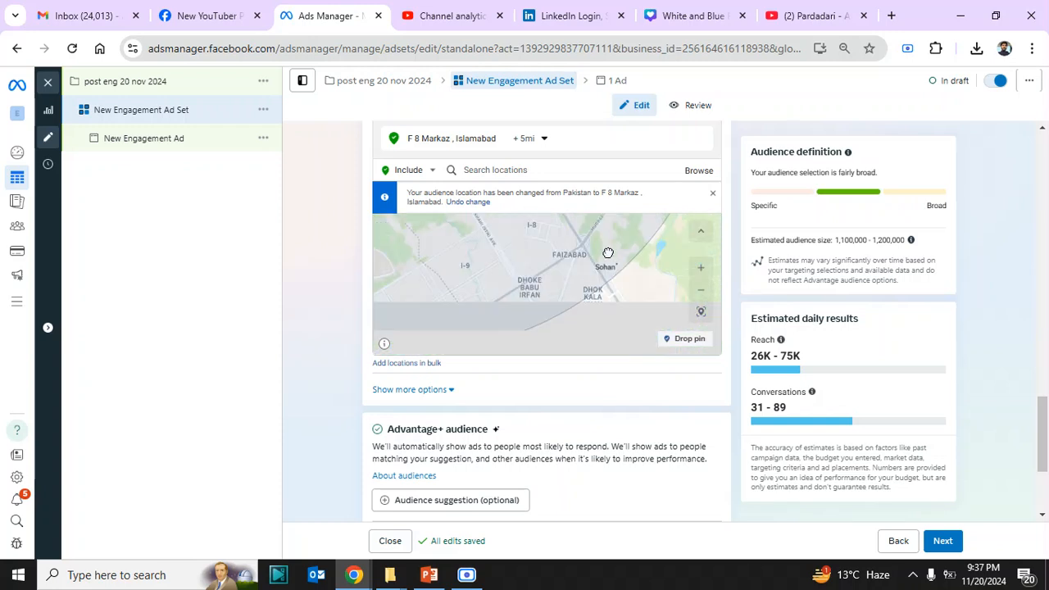
left_click(688, 340)
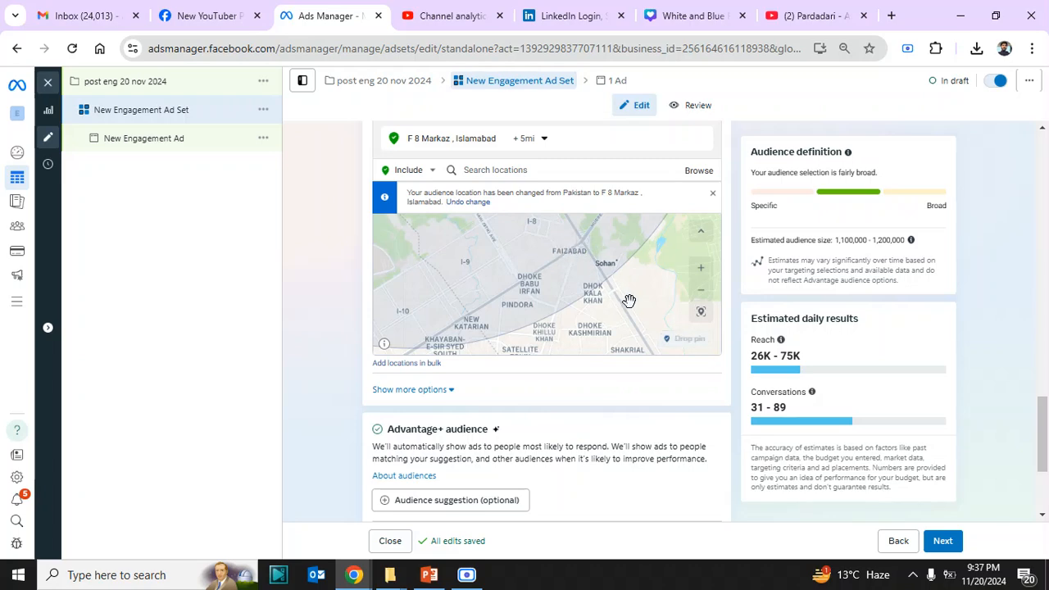
left_click(629, 301)
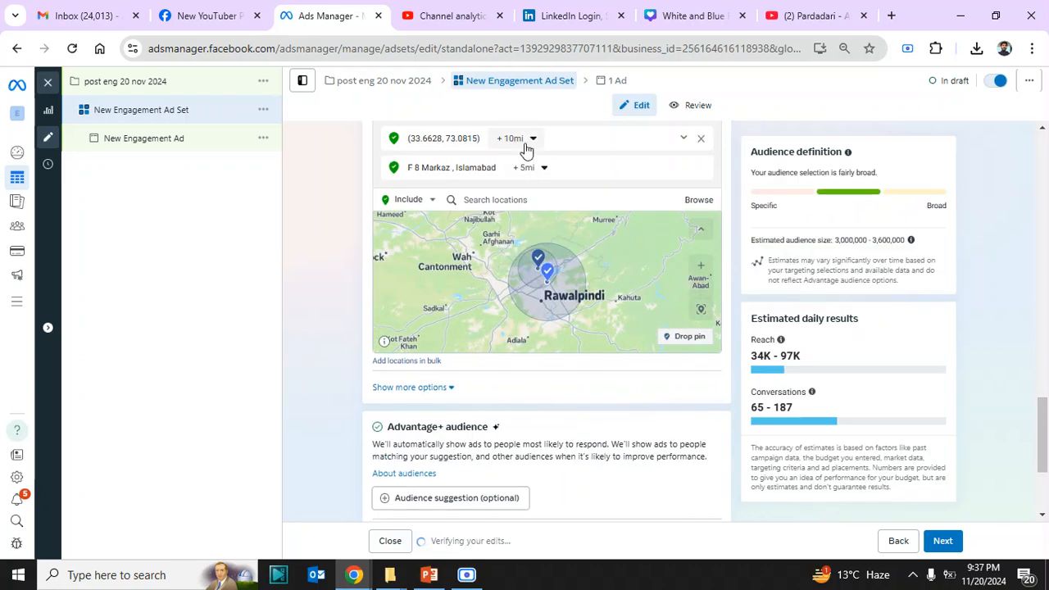
Step: Set the Faizabad pin's radius to 1 mile and exclude that location from the audience
left_click(528, 139)
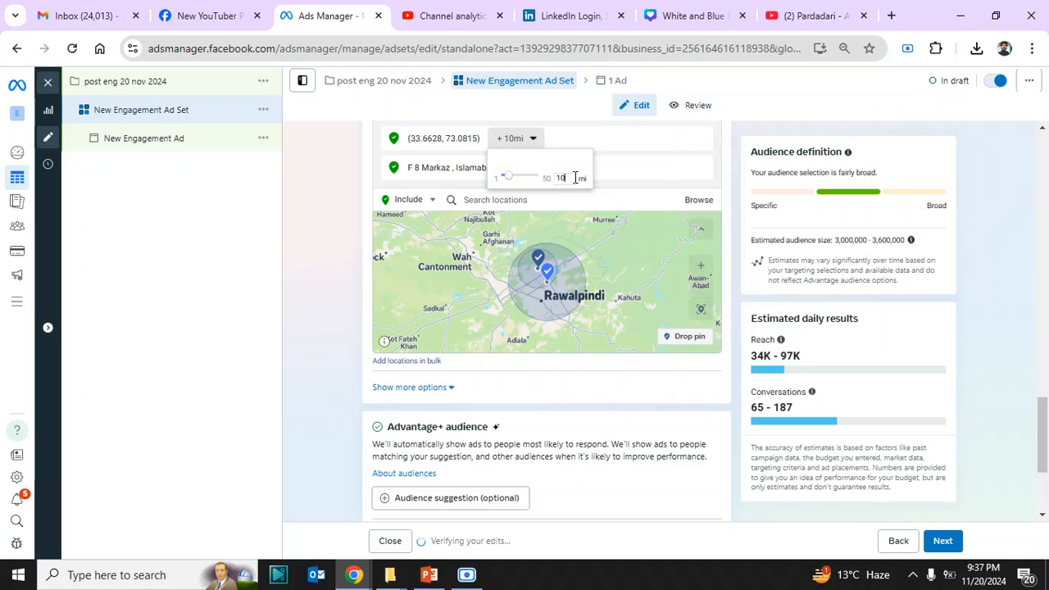
key("Return")
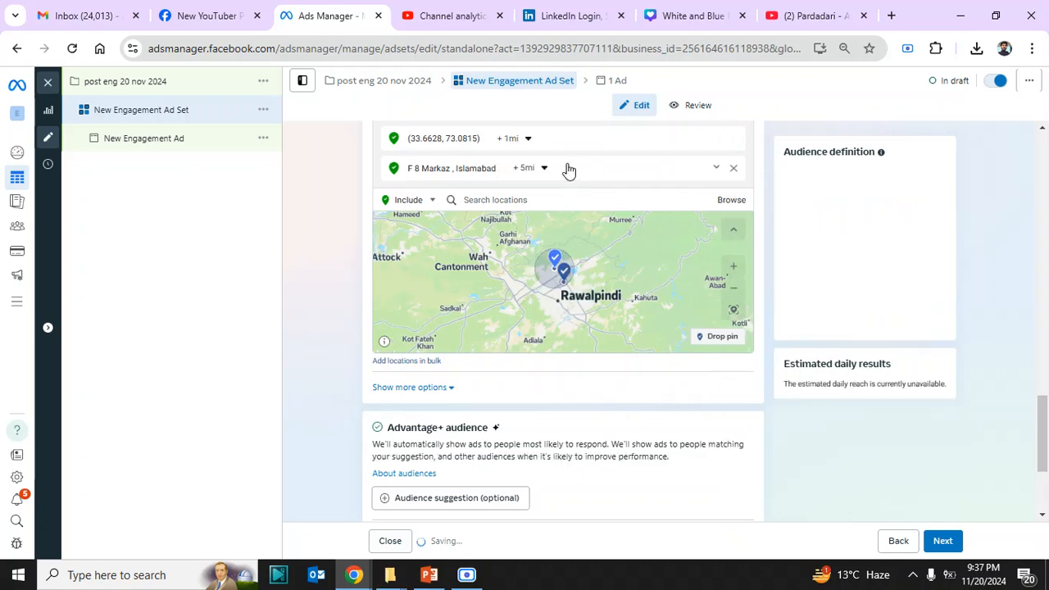
left_click(687, 141)
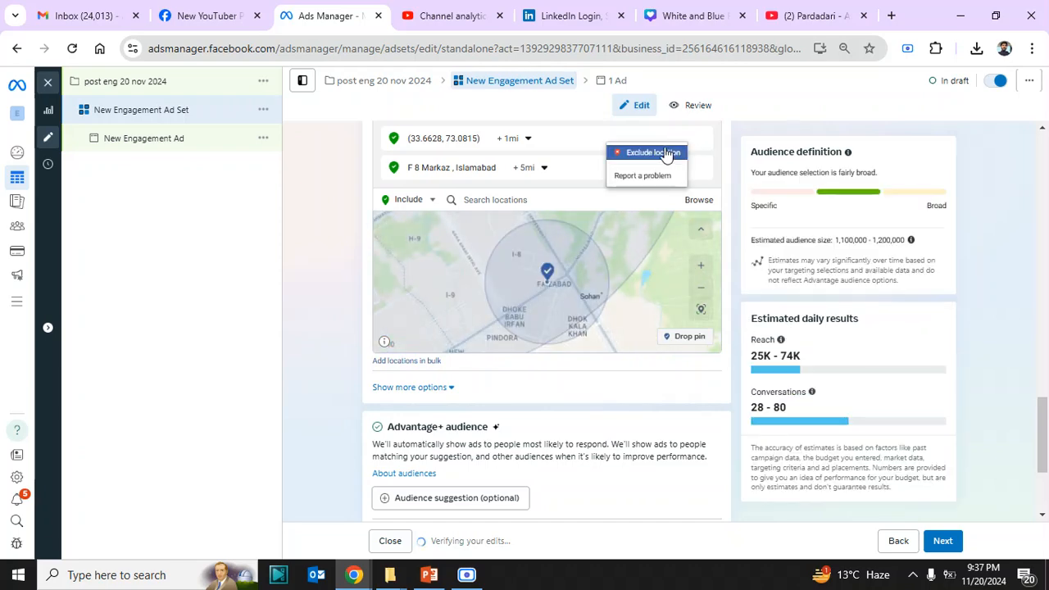
left_click(668, 155)
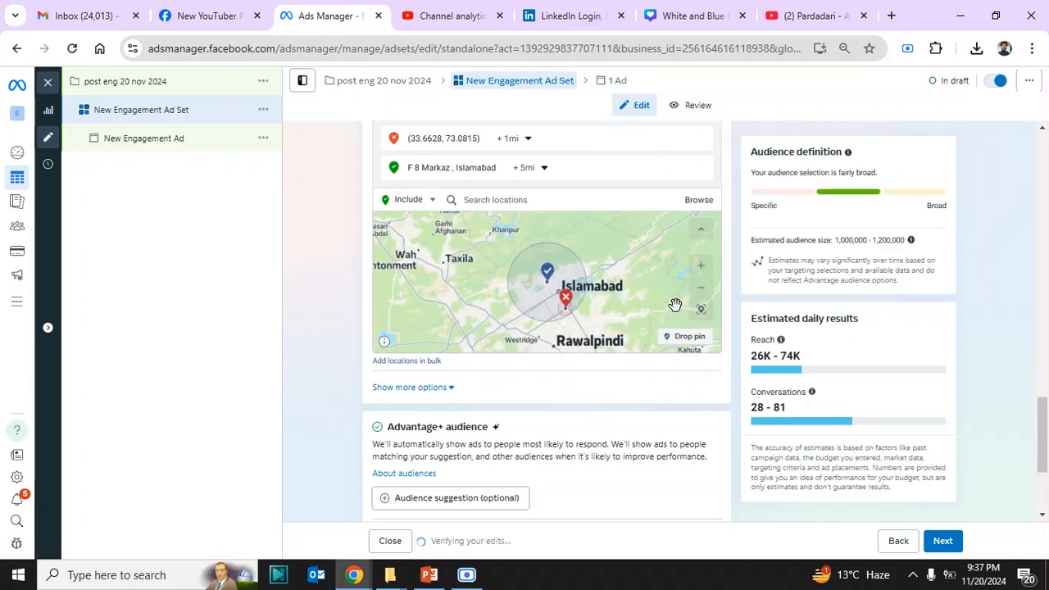
Step: Drop a second location pin around E-11, near the western edge of the F 8 Markaz radius
left_click(703, 271)
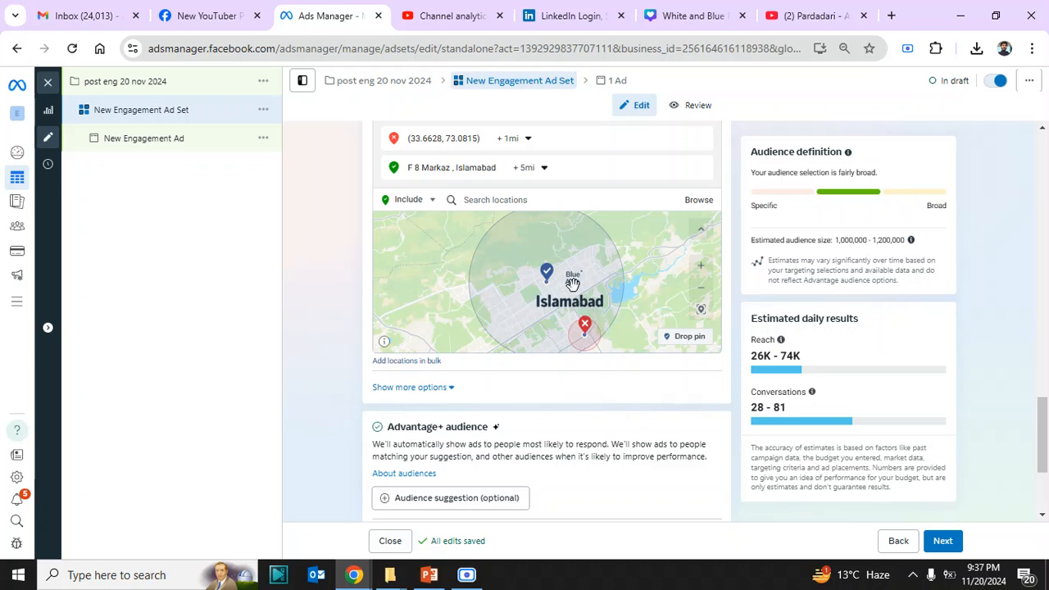
left_click(701, 265)
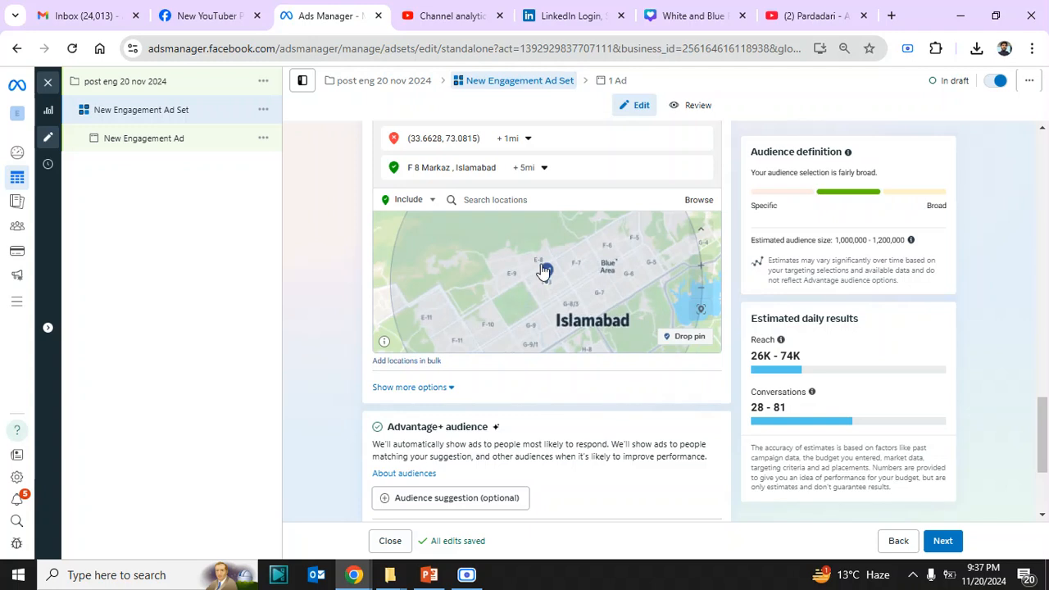
left_click_drag(471, 273, 523, 247)
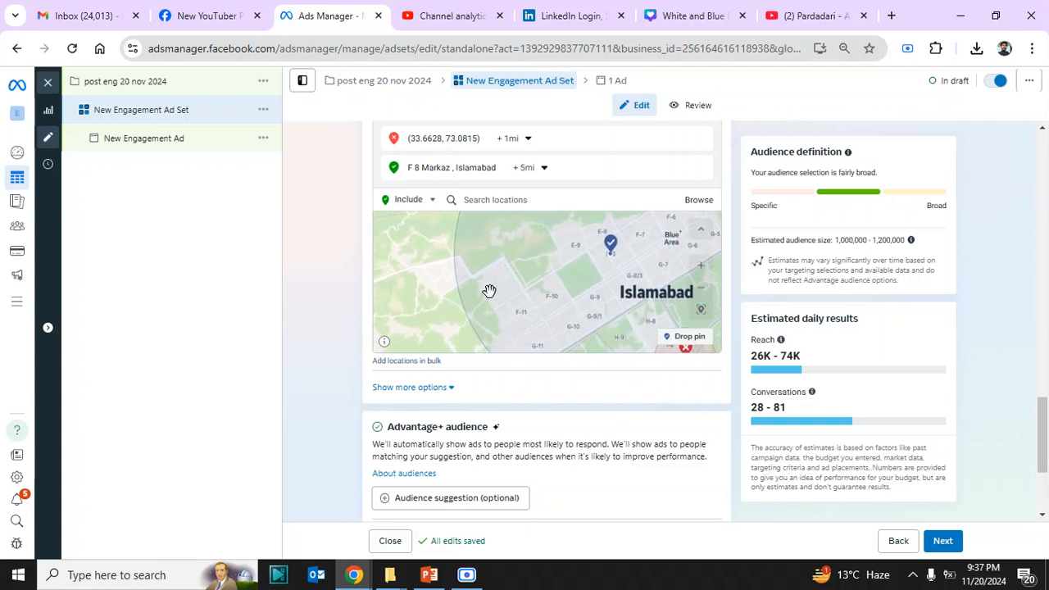
left_click_drag(545, 297, 552, 262)
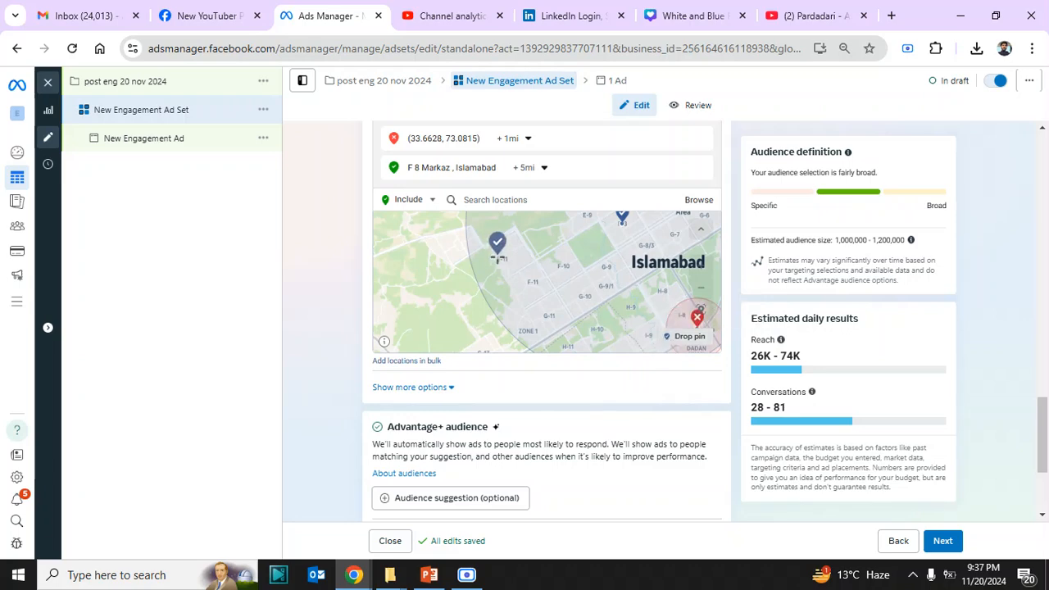
left_click(515, 276)
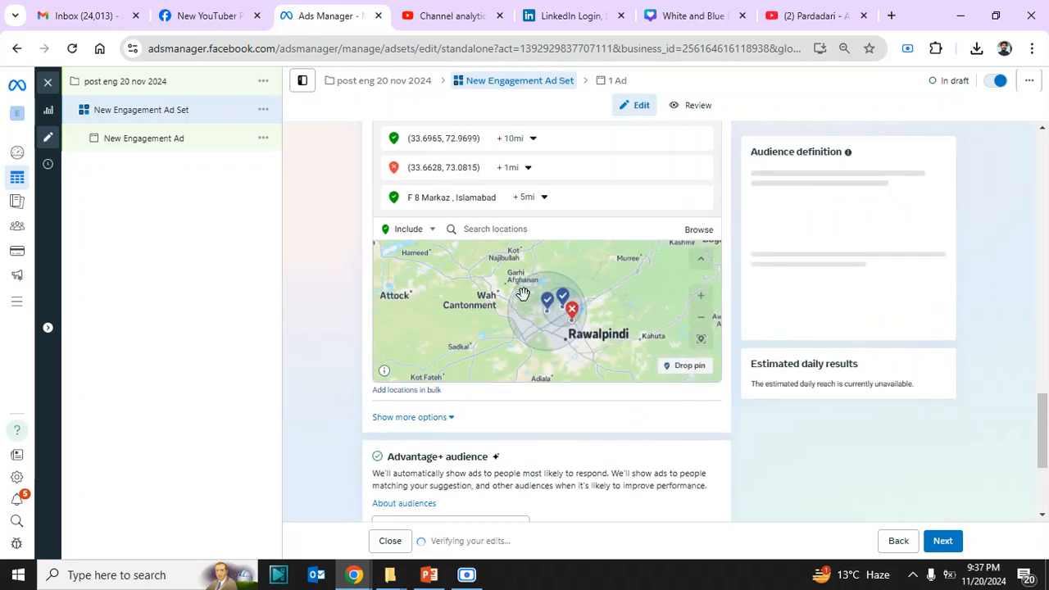
Step: Set the E-11 pin's radius to 1 mile and exclude that location from the audience
left_click(532, 140)
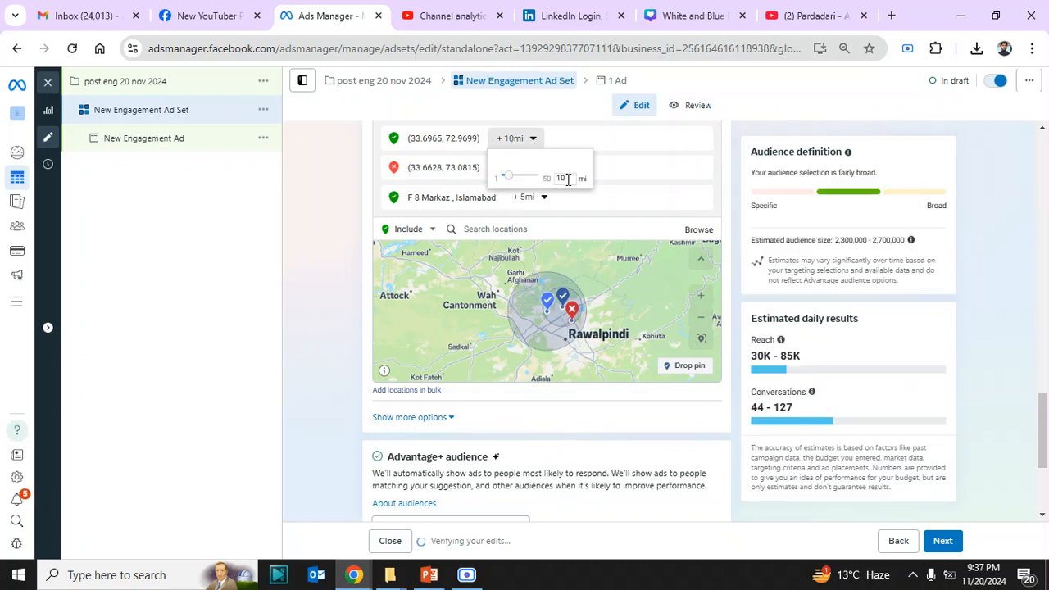
key("Return")
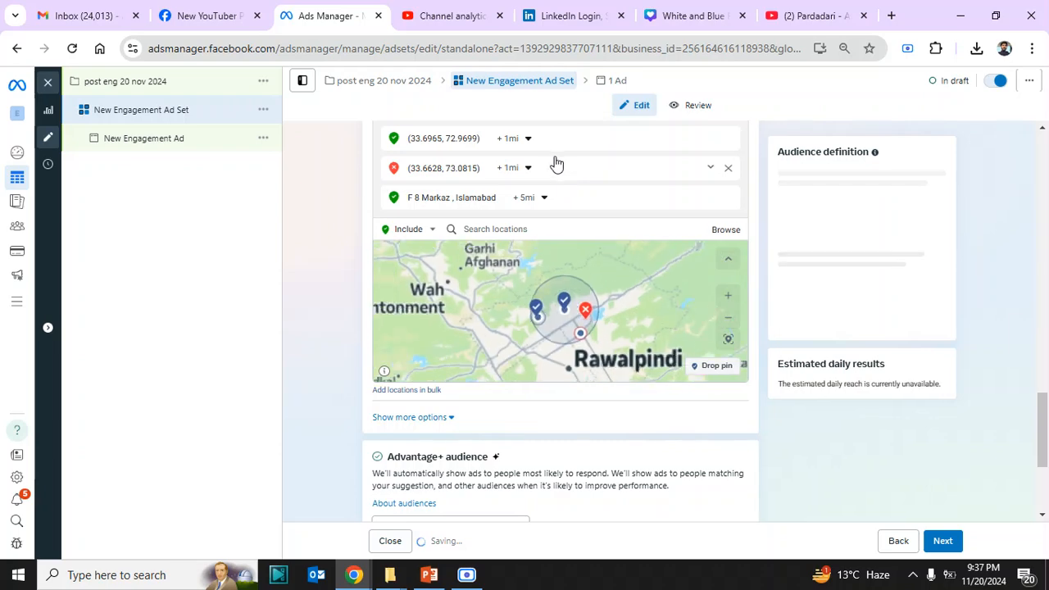
left_click(682, 144)
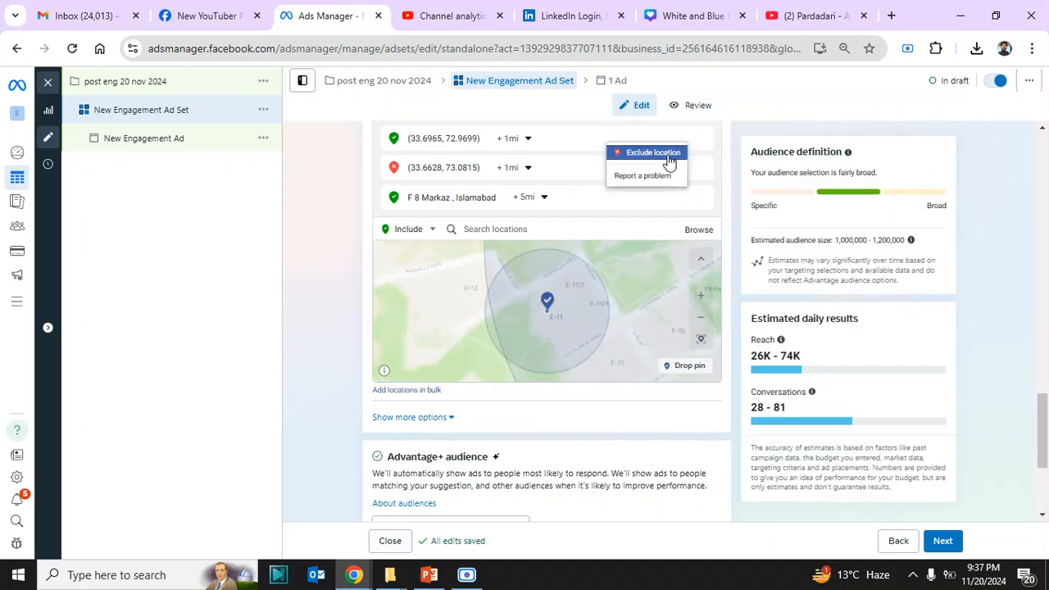
left_click(666, 155)
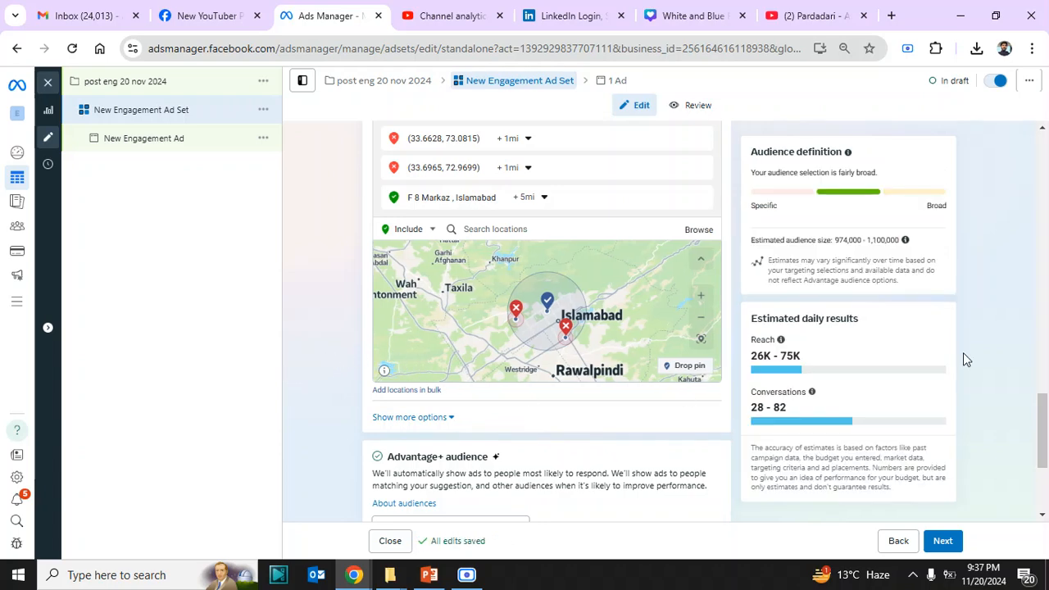
Step: Switch the ad set from Advantage+ audience to the original audience options
left_click_drag(1037, 426, 972, 464)
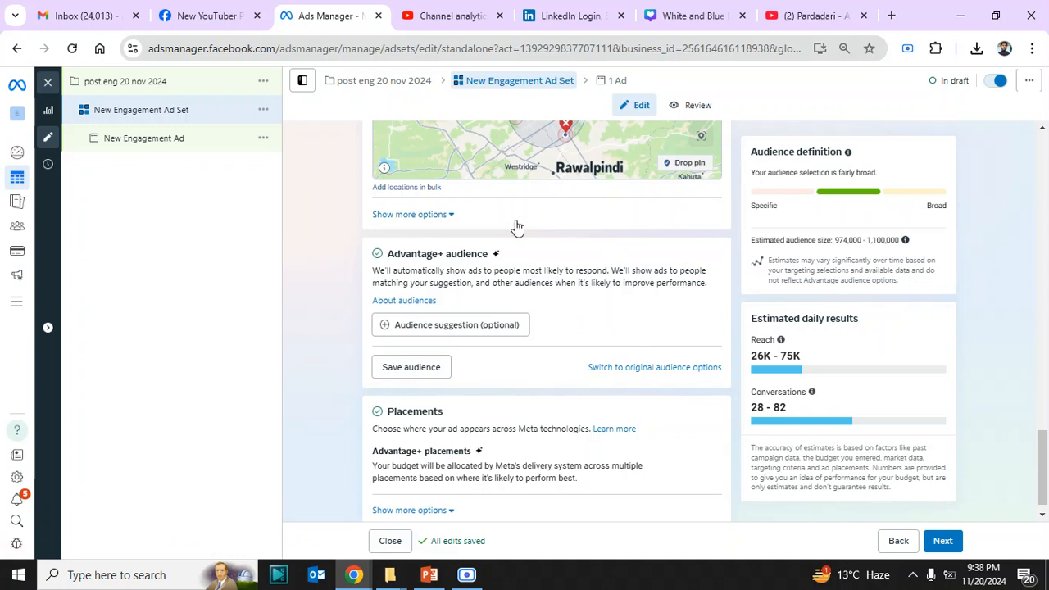
left_click(635, 368)
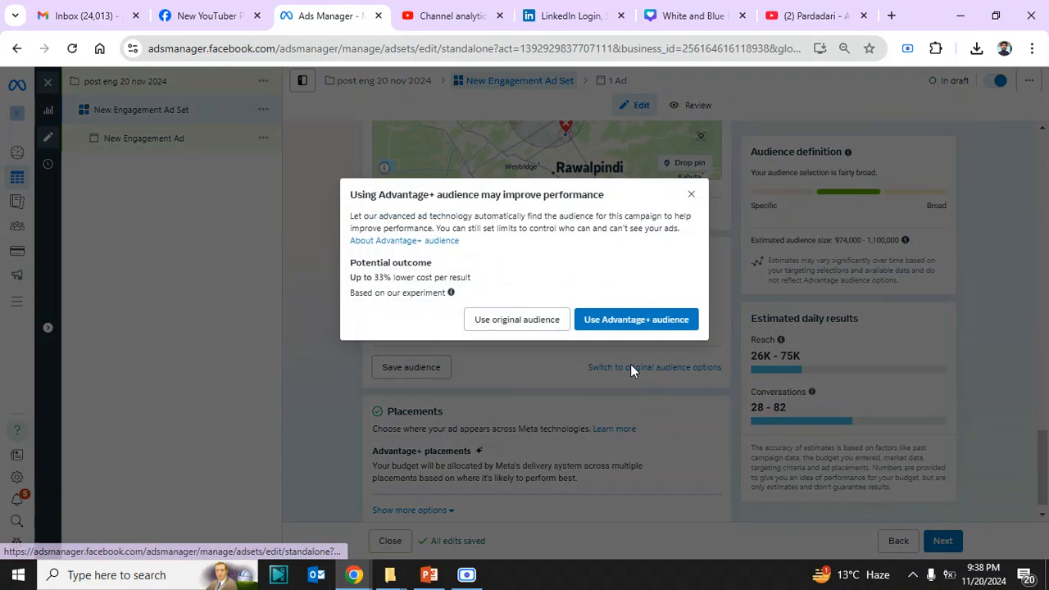
left_click(531, 326)
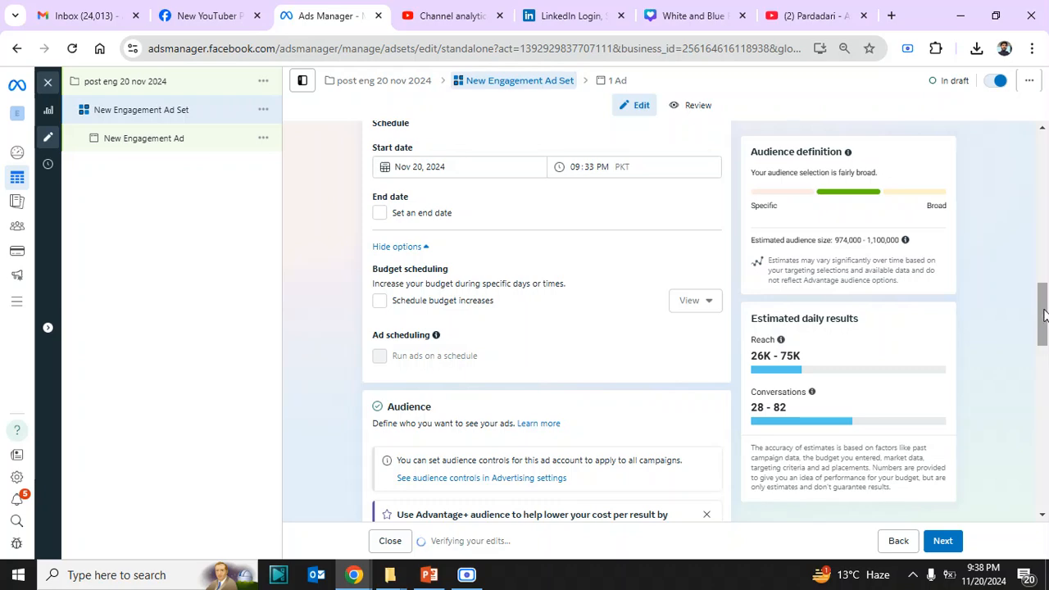
Step: Set the audience's maximum age to 35 and restrict its gender to Men
left_click_drag(1043, 316, 1046, 449)
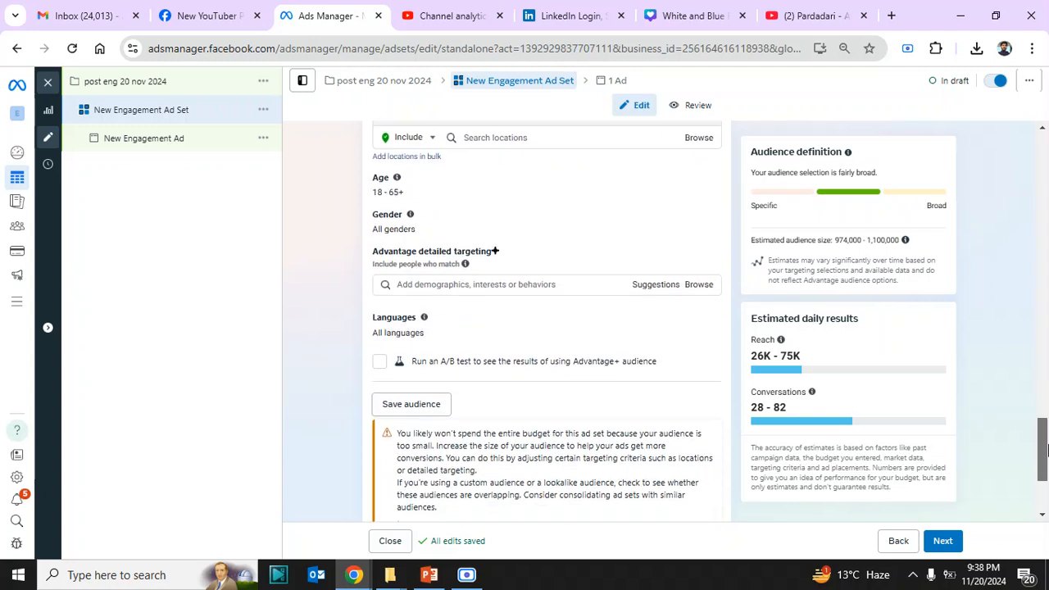
left_click(707, 180)
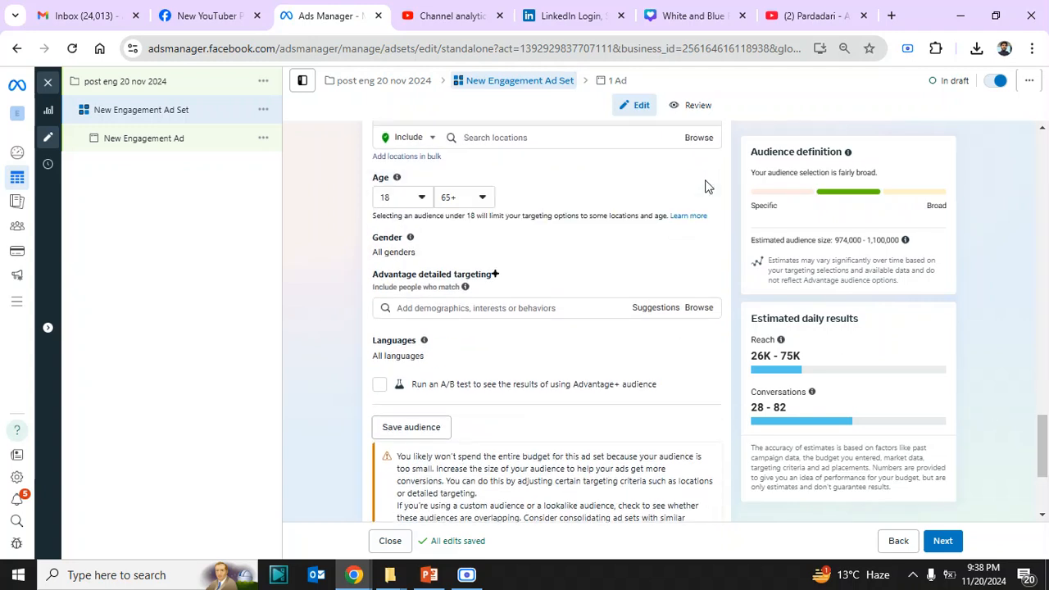
left_click(480, 200)
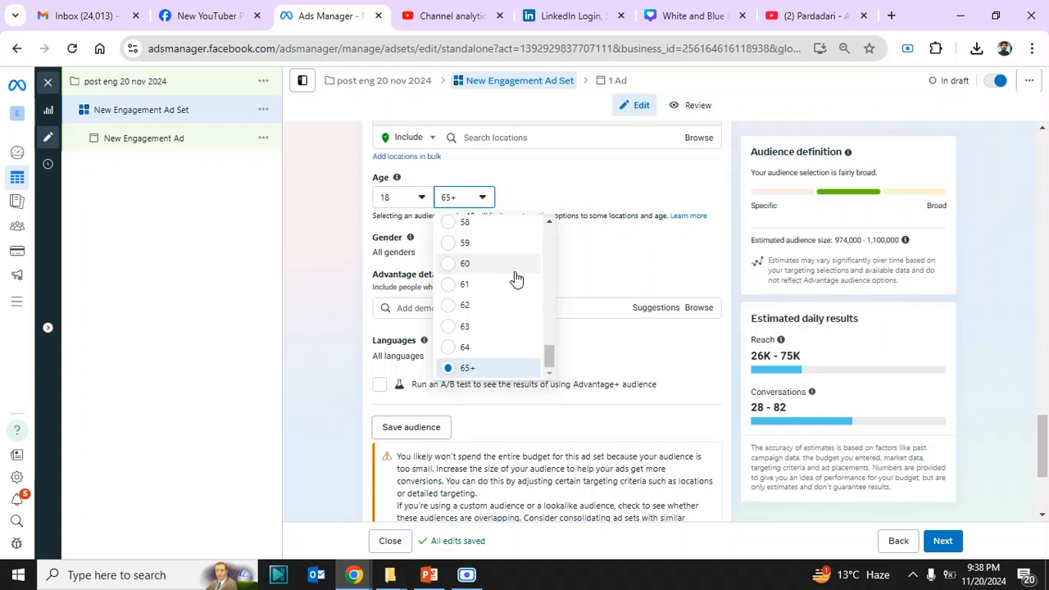
scroll(548, 265, "up", 3)
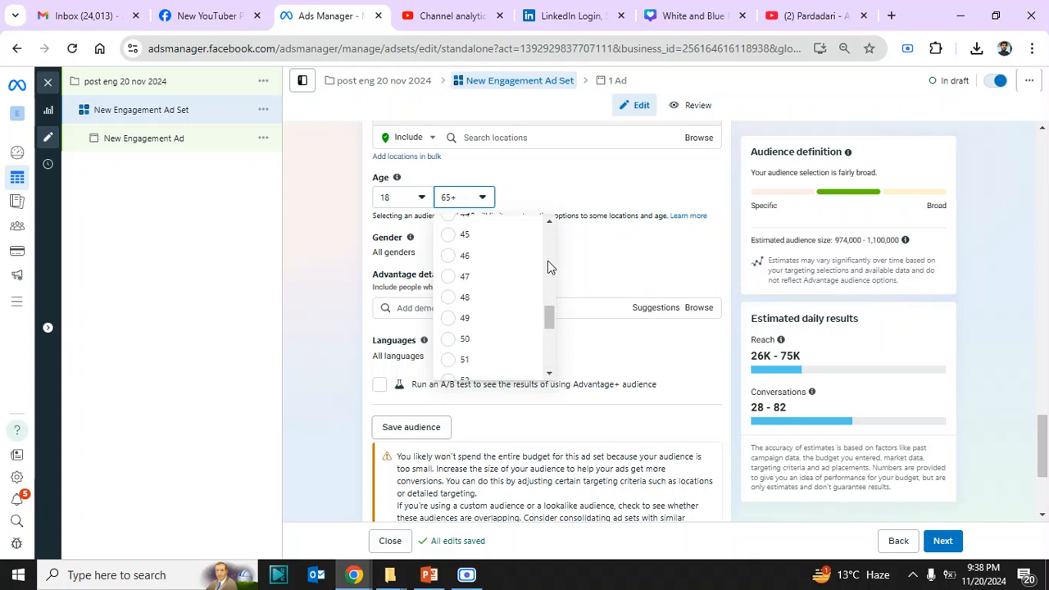
scroll(545, 268, "up", 2)
scroll(548, 252, "up", 2)
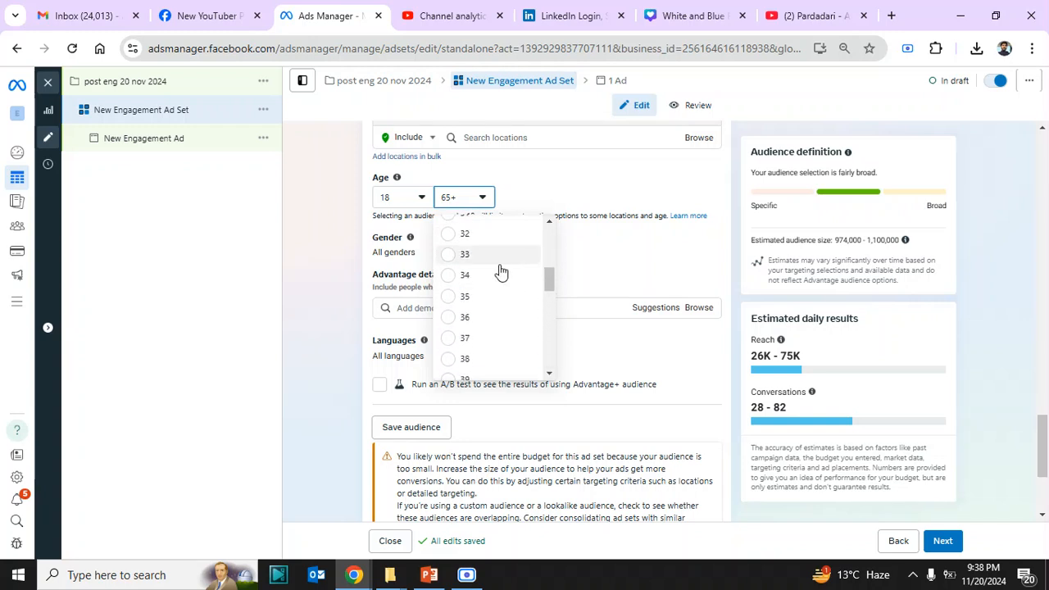
left_click(447, 297)
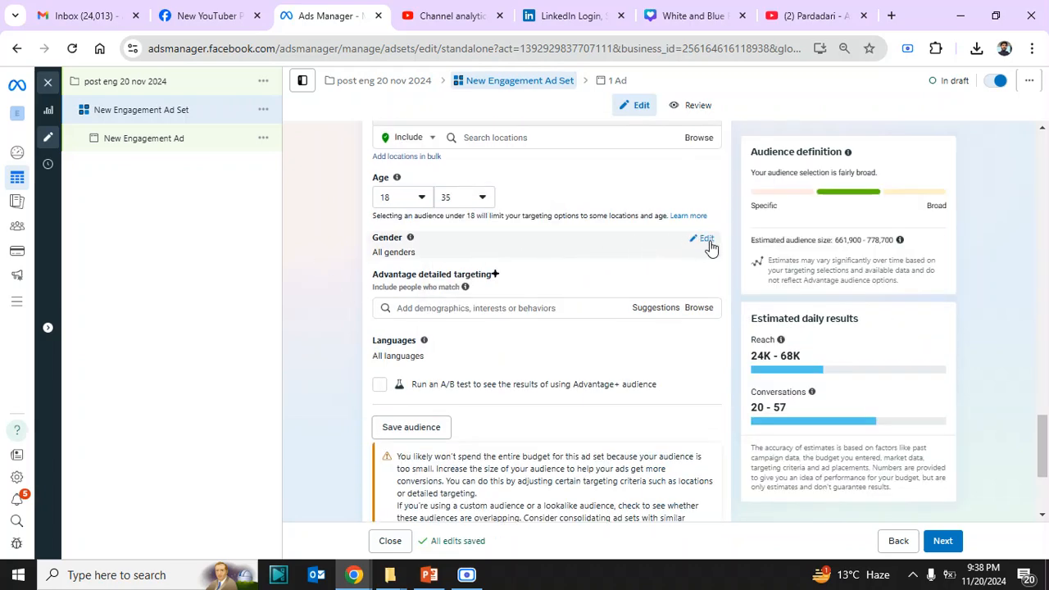
left_click(703, 238)
left_click(419, 256)
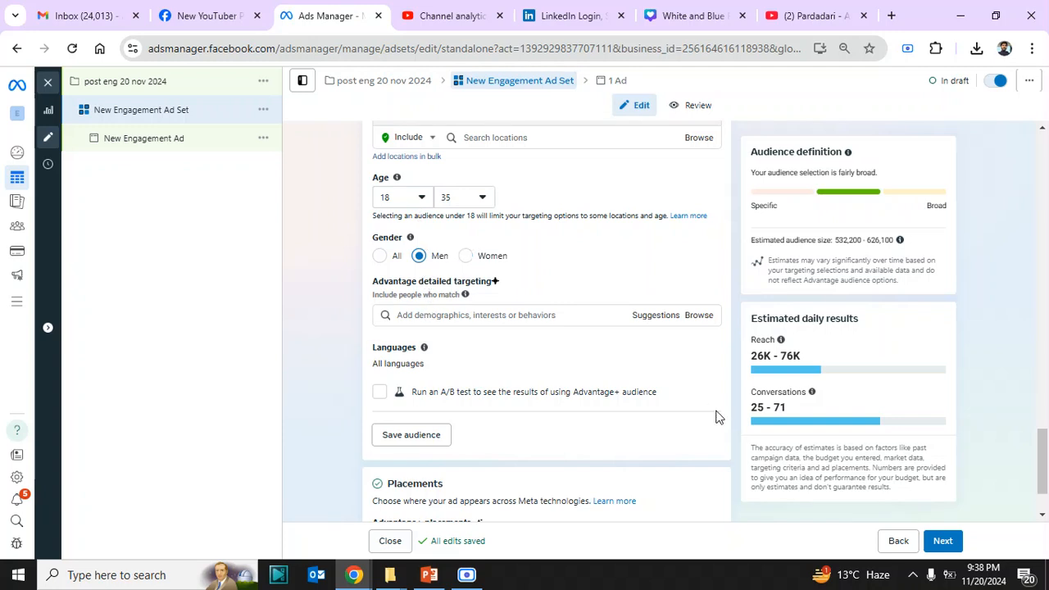
Step: Search the detailed targeting for "foodies" and add the Foodie (food & drink) interest to the audience
scroll(1043, 479, "down", 1)
scroll(1042, 479, "down", 1)
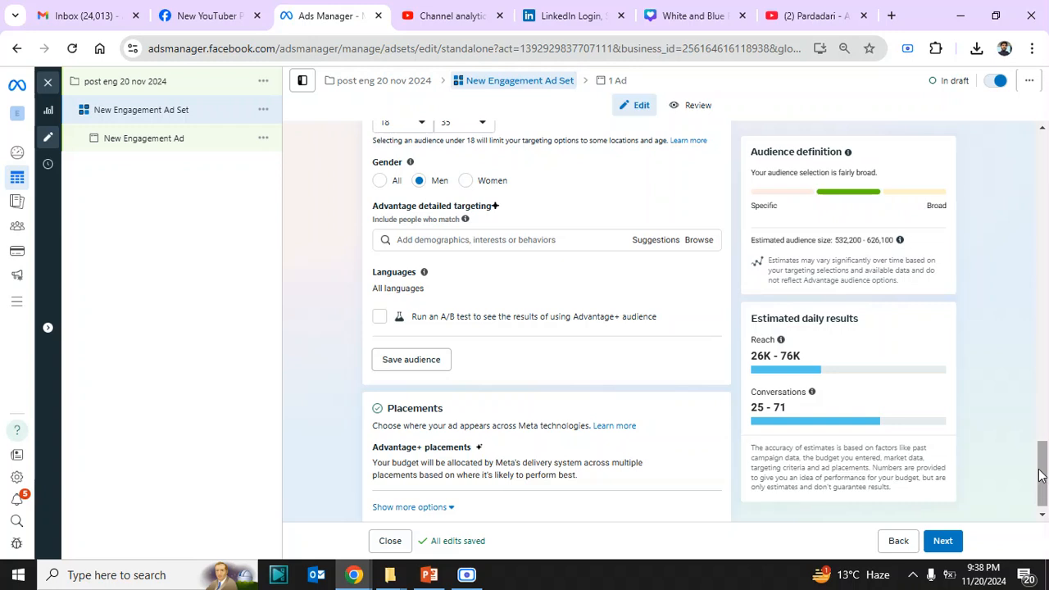
left_click(529, 238)
type("foodies")
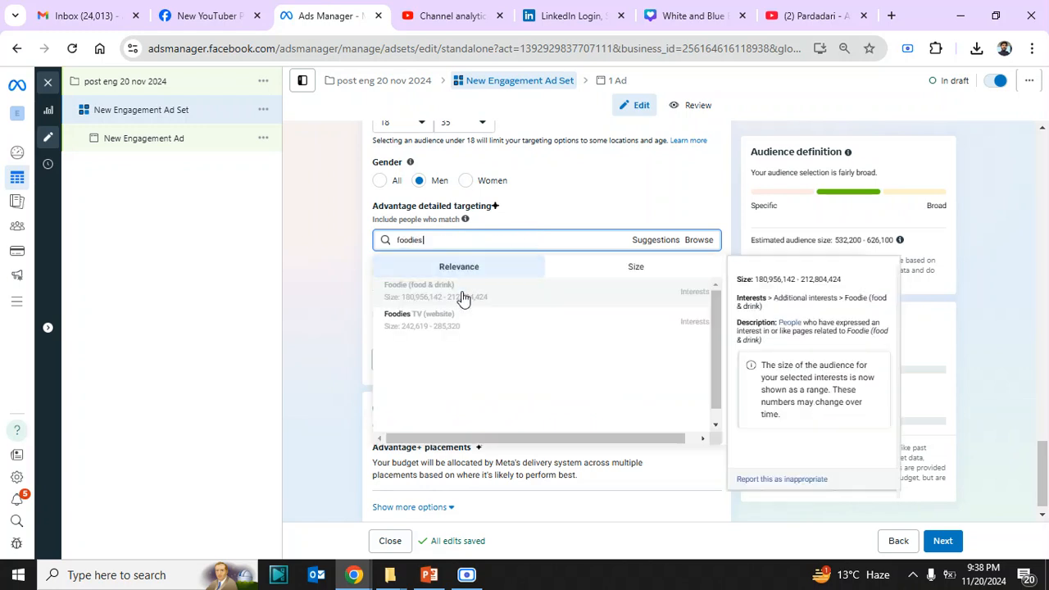
left_click(463, 296)
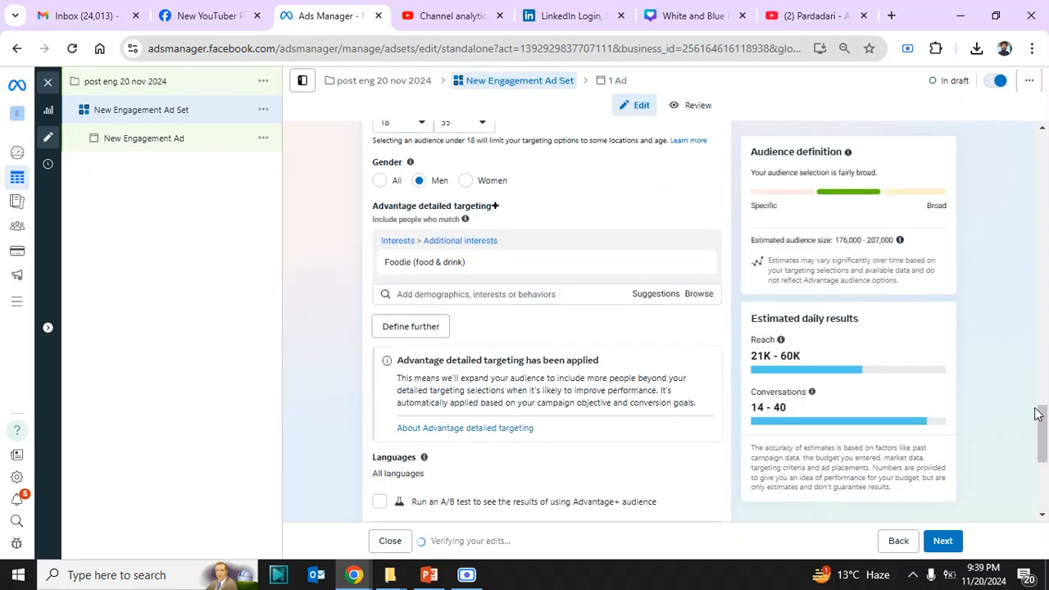
Step: Add Restaurants (dining) from the suggested interests to the same detailed targeting group
scroll(1039, 414, "down", 1)
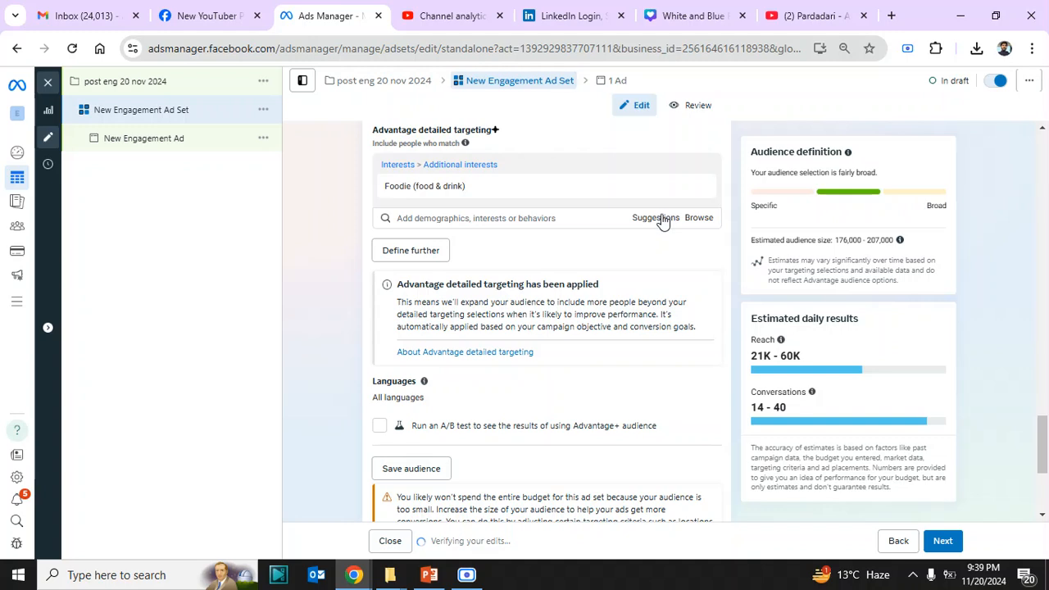
left_click(662, 219)
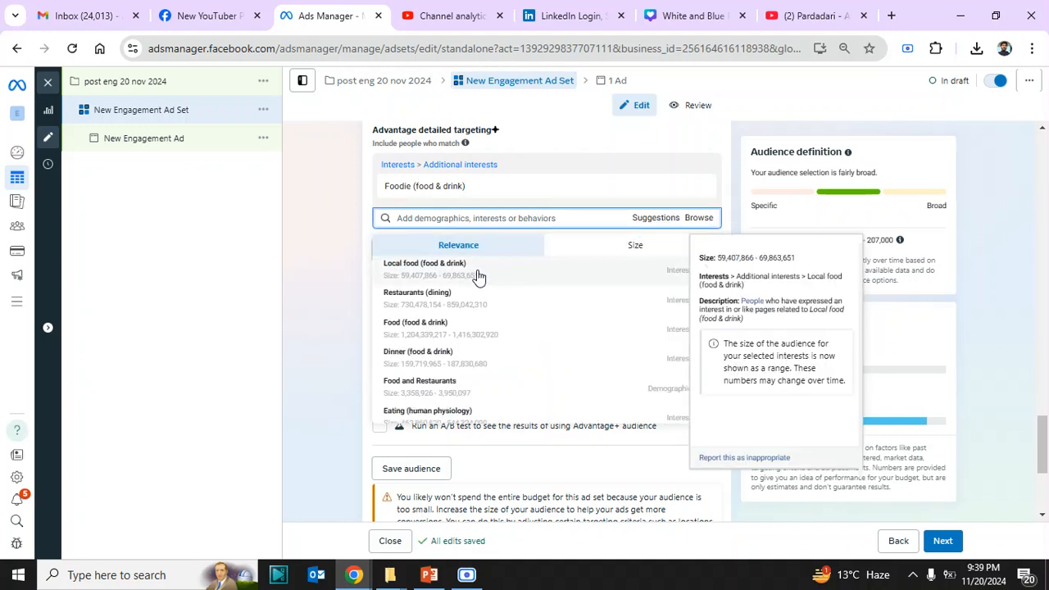
left_click(439, 299)
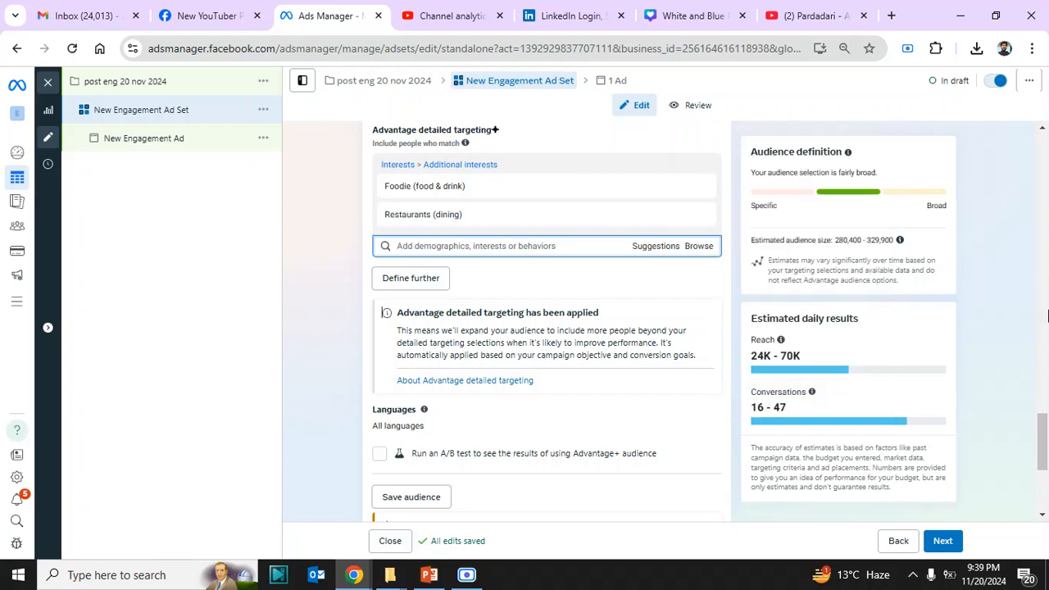
Step: Narrow the audience with a must-also-match condition for the behavior People who prefer high-value goods in Pakistan
scroll(1043, 418, "up", 2)
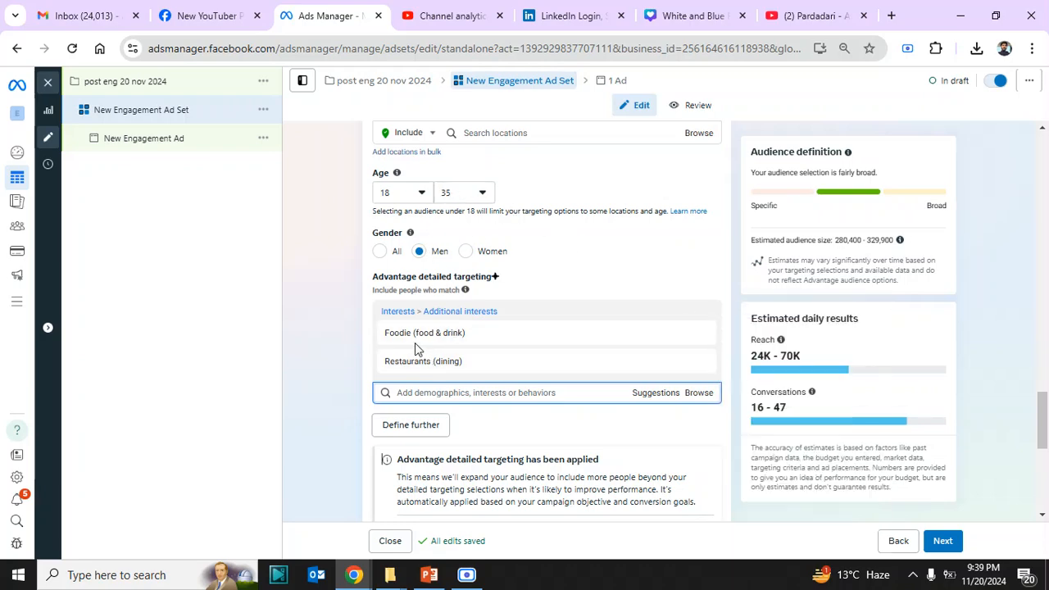
scroll(1042, 421, "down", 1)
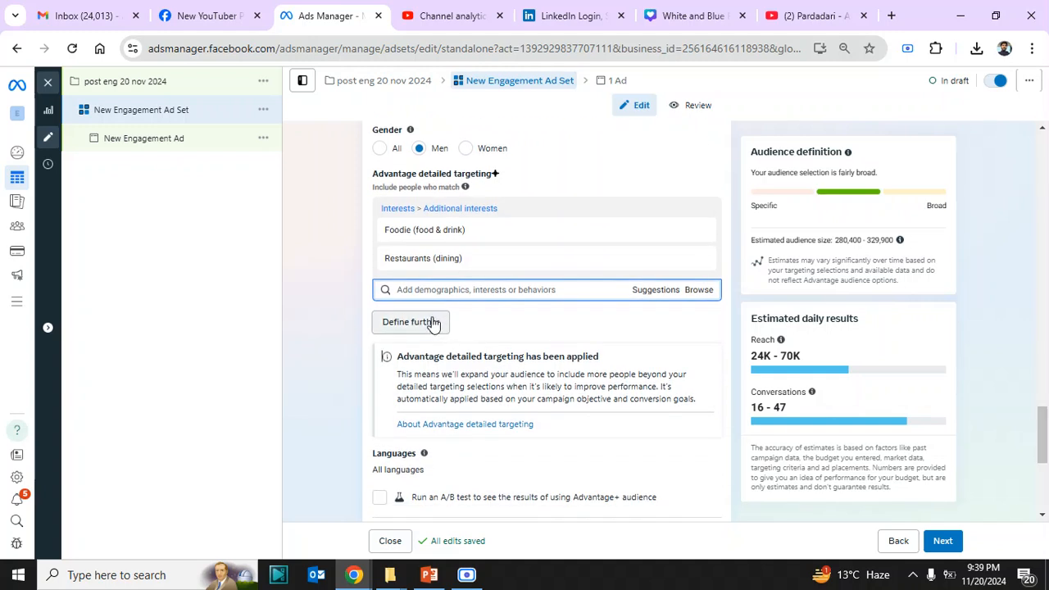
left_click(433, 324)
left_click(433, 331)
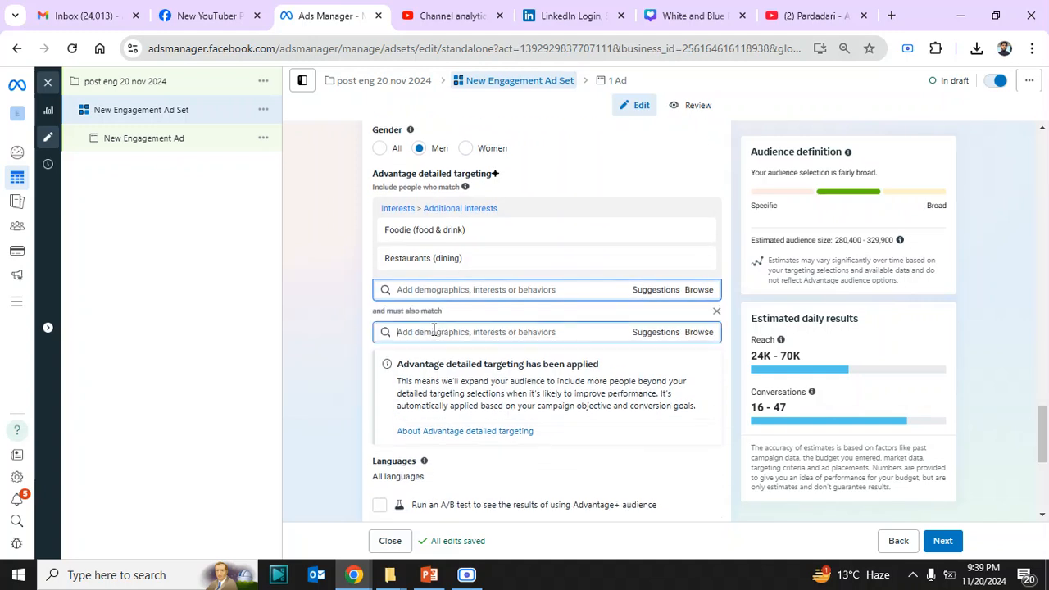
type("people who prefer high value")
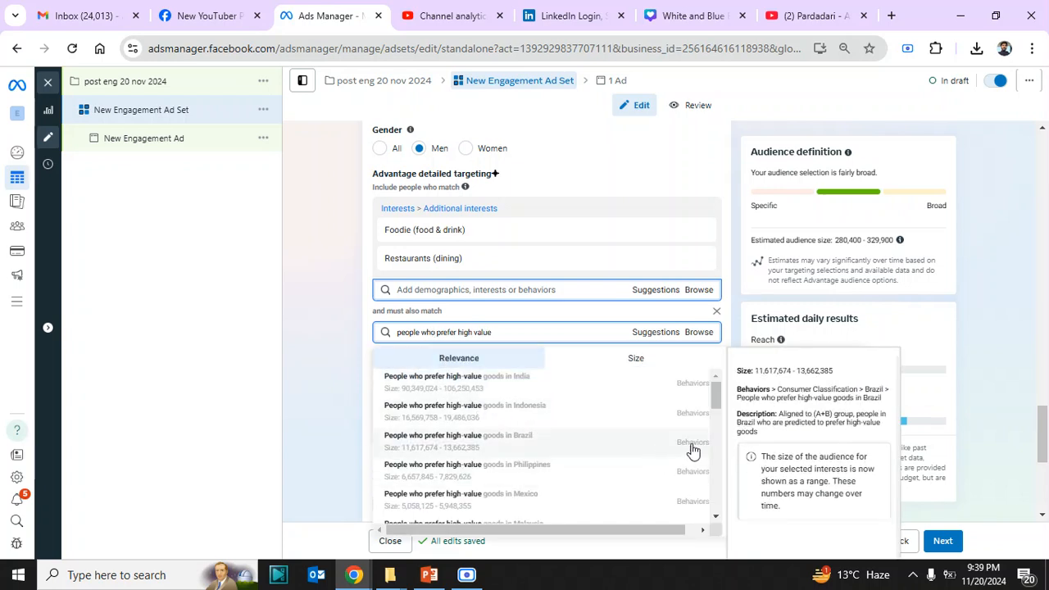
left_click_drag(717, 406, 721, 425)
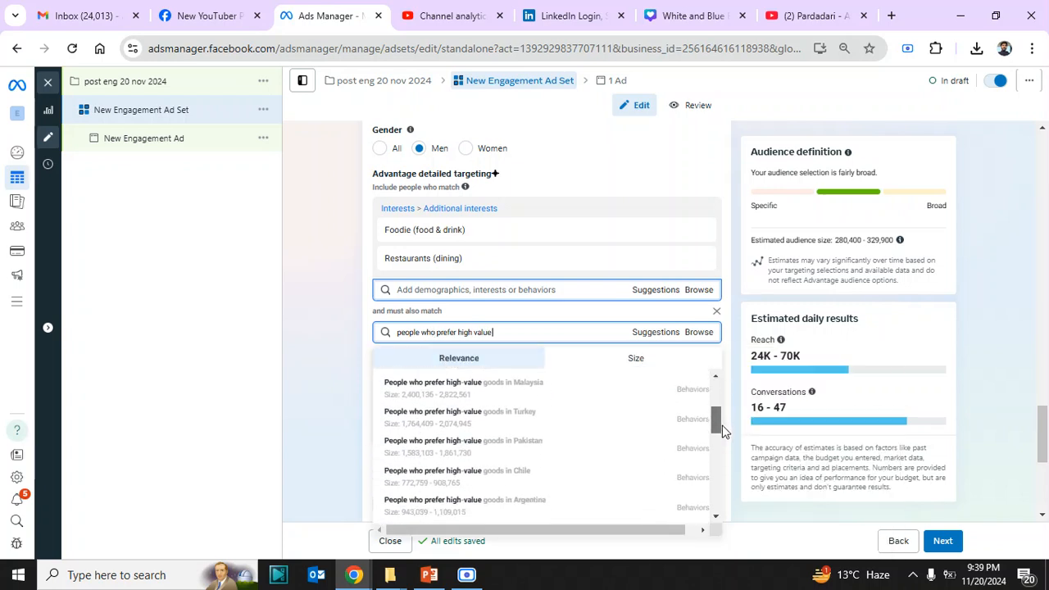
left_click(534, 449)
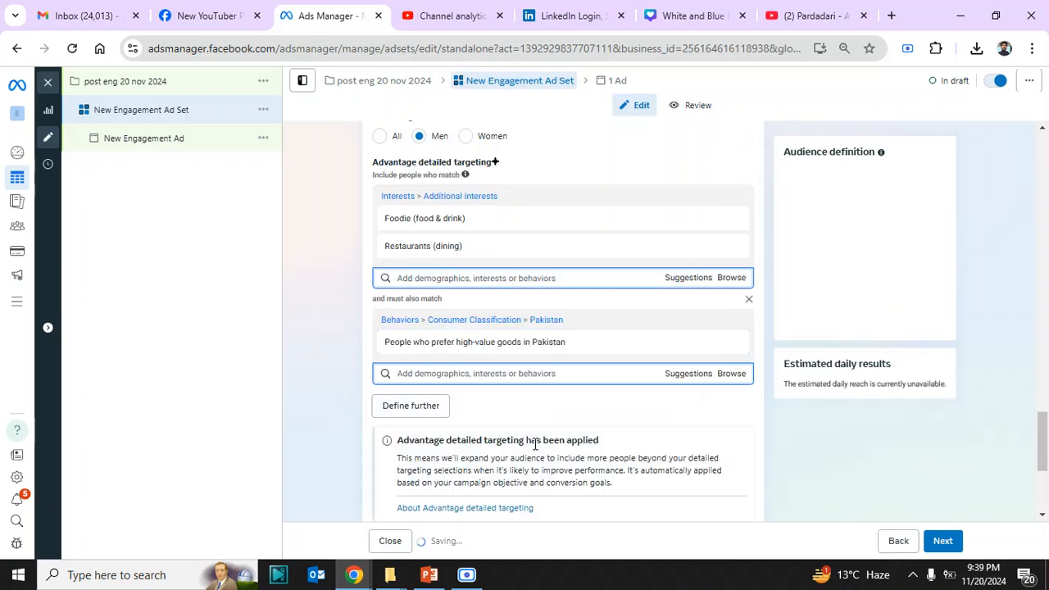
Step: Replace the must-also-match behavior with People who prefer mid and high-value goods in Pakistan
left_click(650, 390)
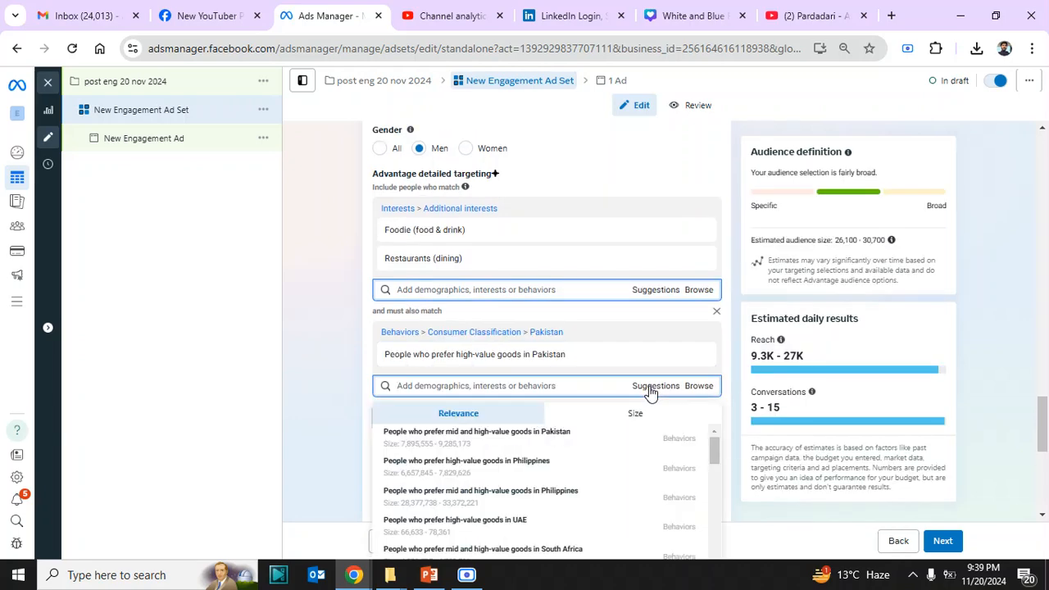
mouse_move(613, 440)
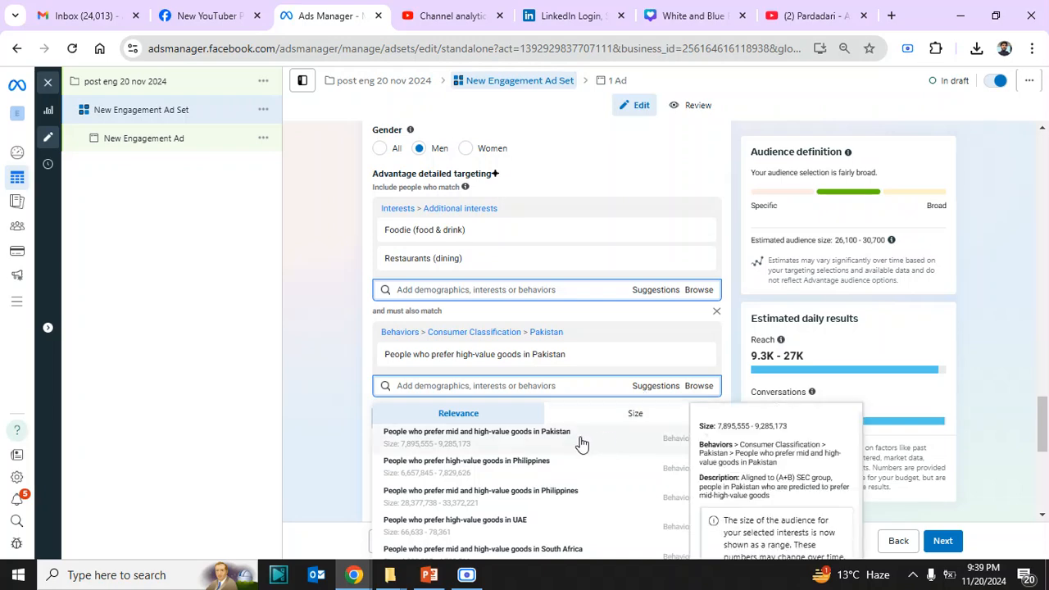
left_click(580, 441)
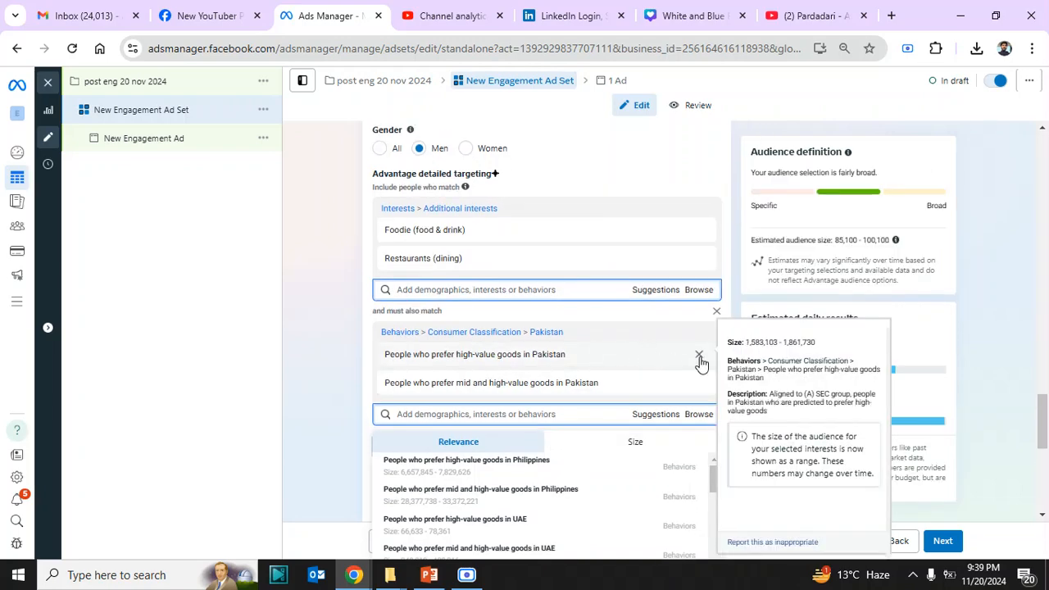
left_click(699, 359)
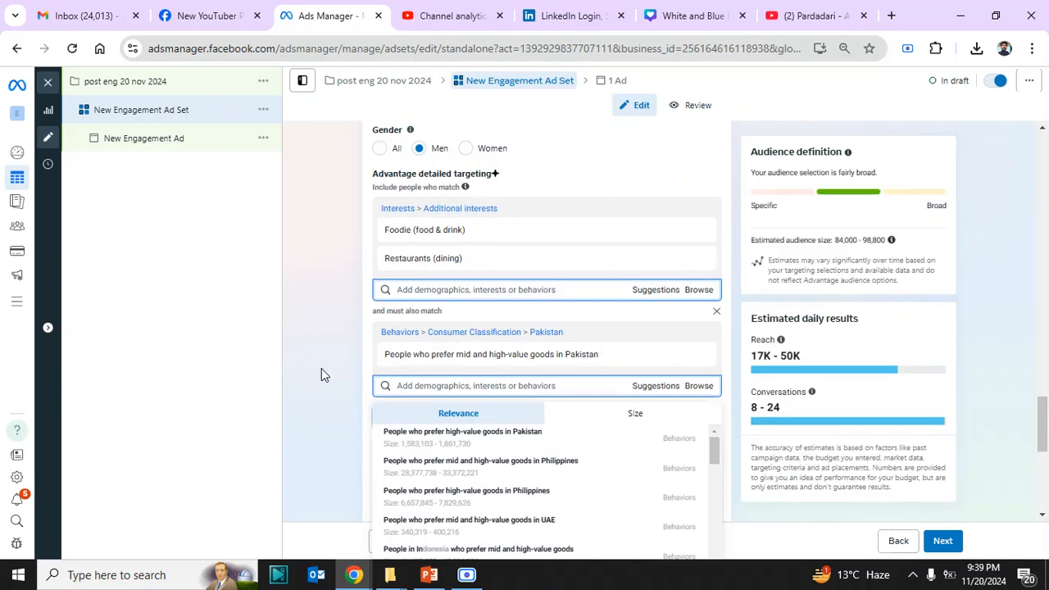
mouse_move(565, 365)
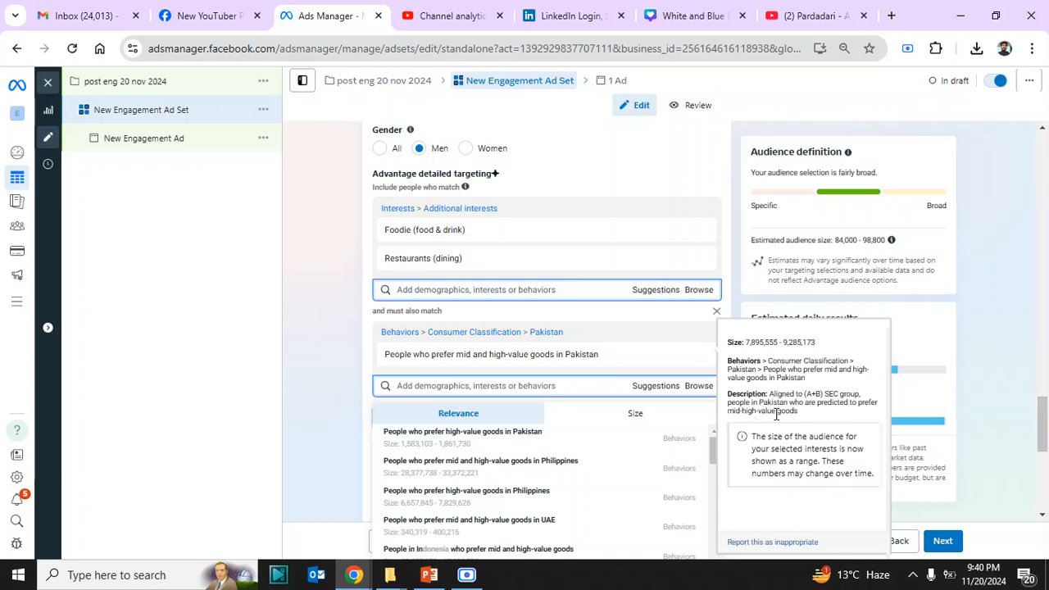
left_click(300, 382)
Step: Review the chosen interests and look through the further suggestions for the first detailed targeting group
mouse_move(413, 249)
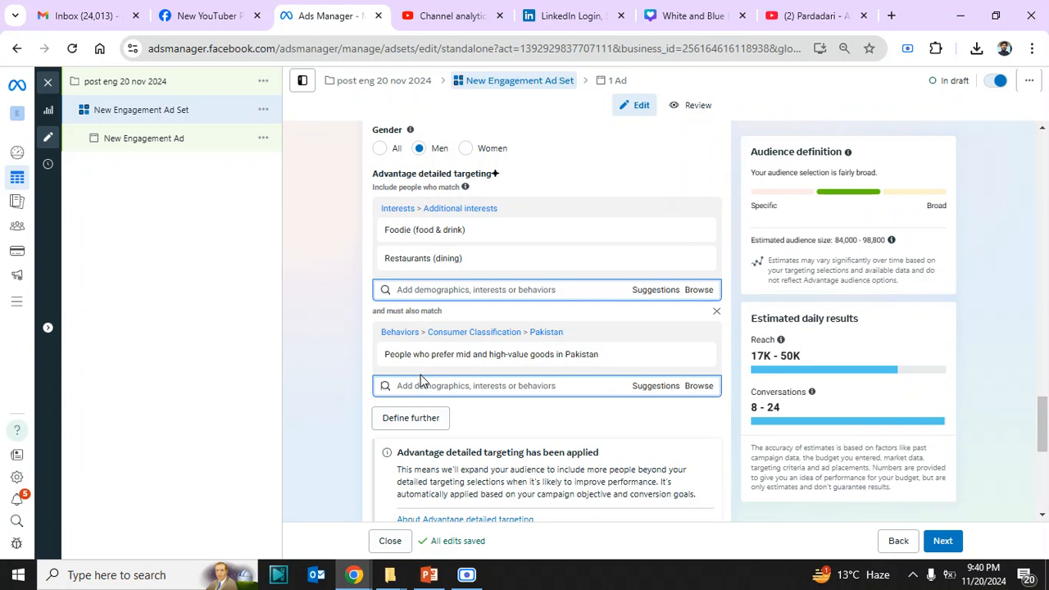
mouse_move(435, 362)
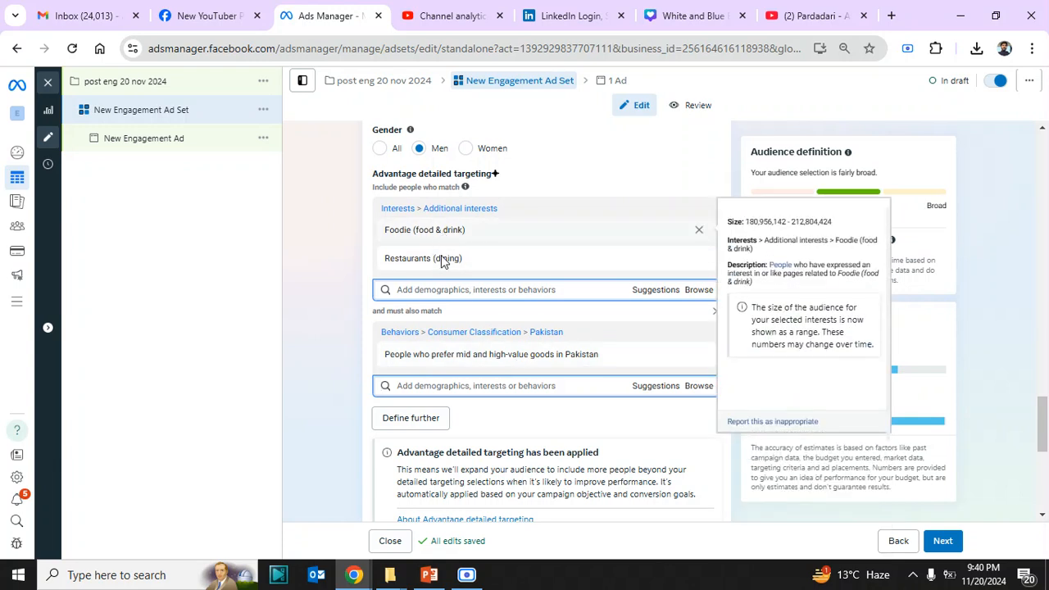
mouse_move(447, 270)
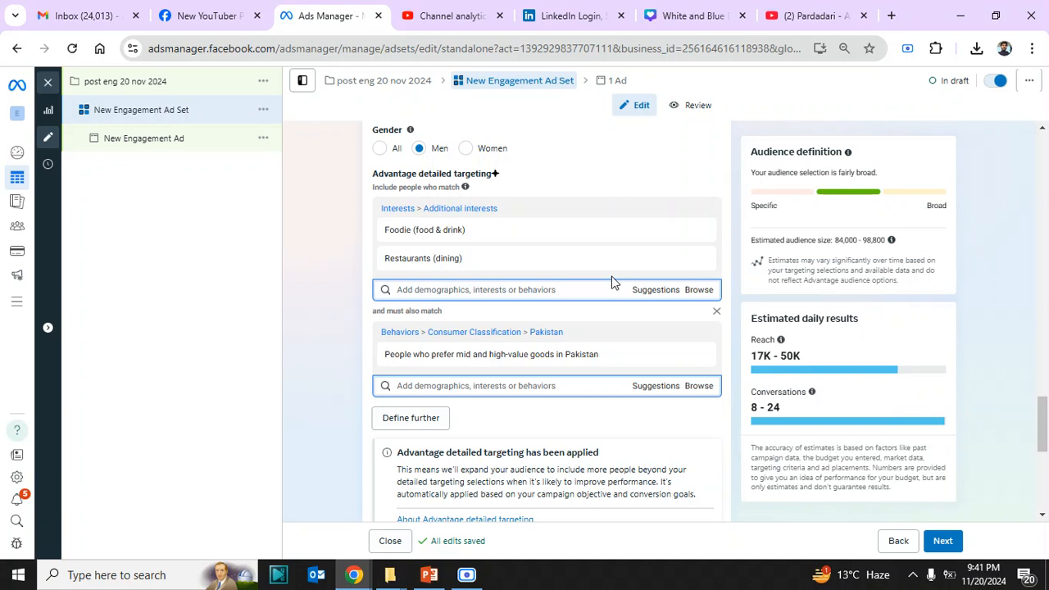
mouse_move(545, 247)
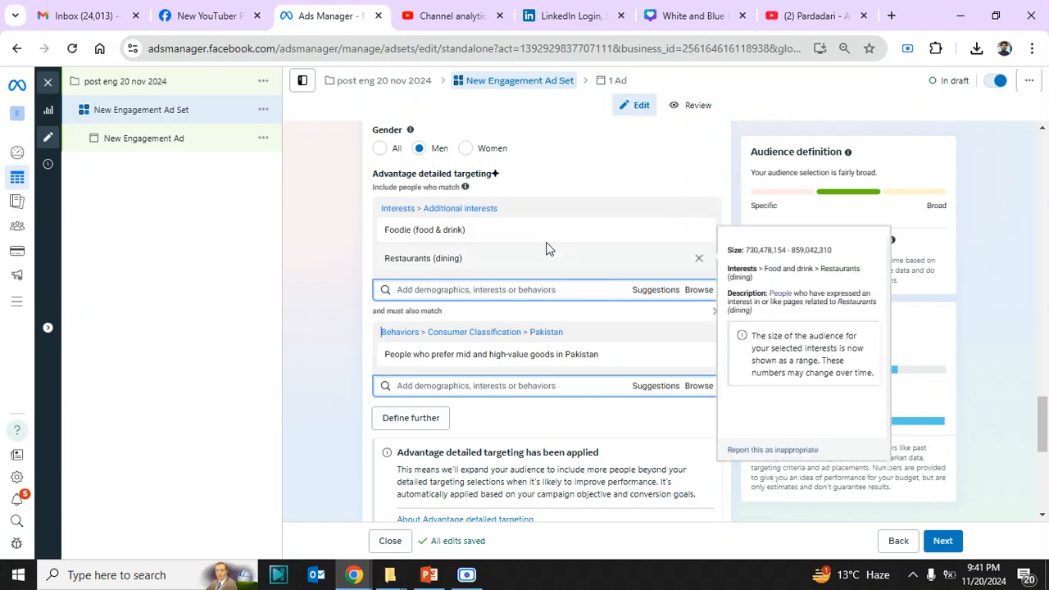
left_click(656, 290)
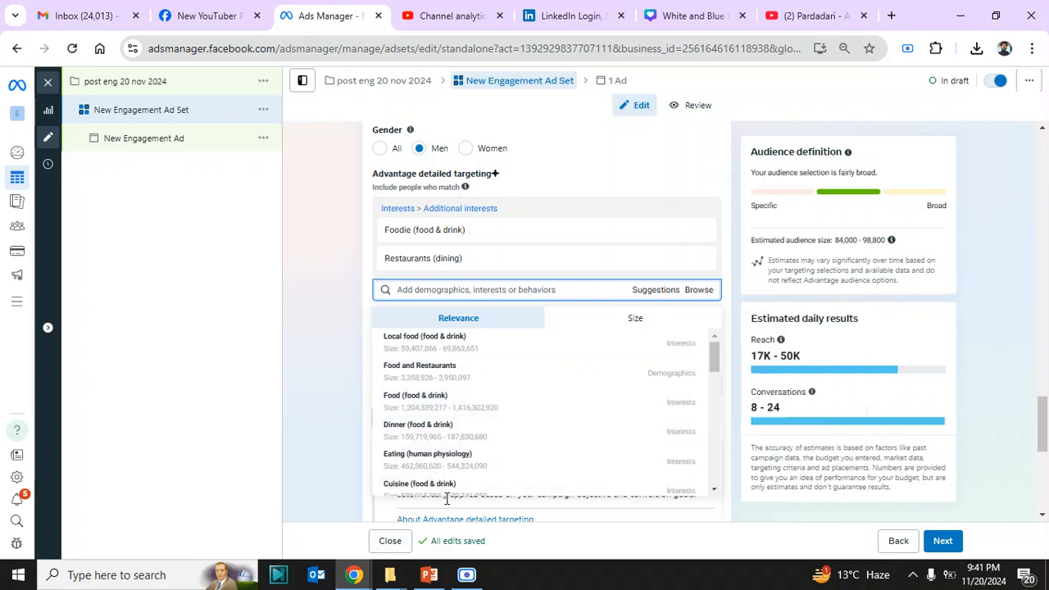
left_click(318, 381)
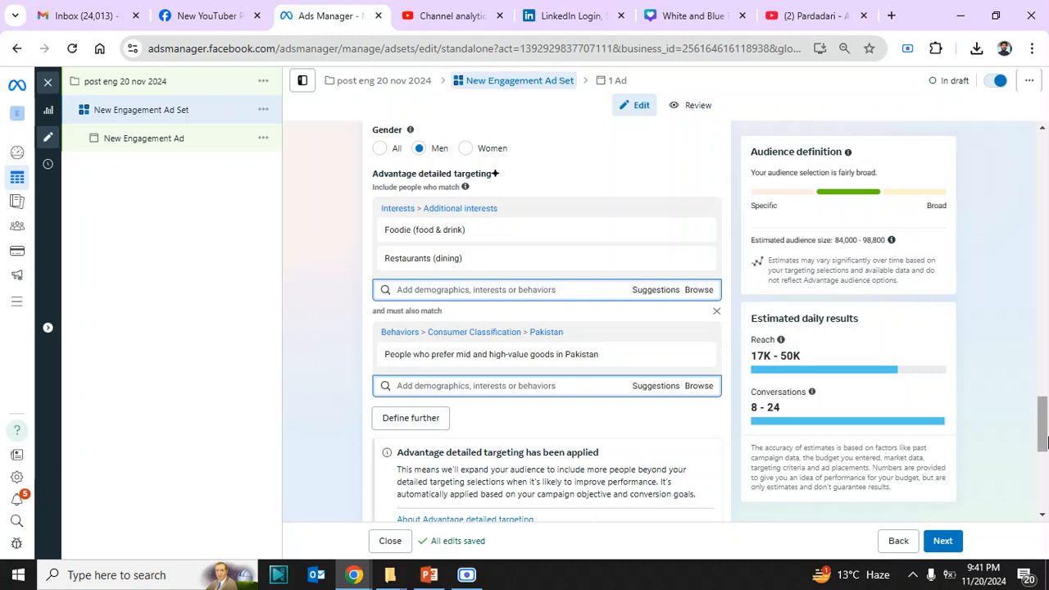
Step: Edit the ad set's placements and switch from Advantage+ placements to Manual placements
left_click_drag(1043, 421, 1030, 506)
mouse_move(612, 435)
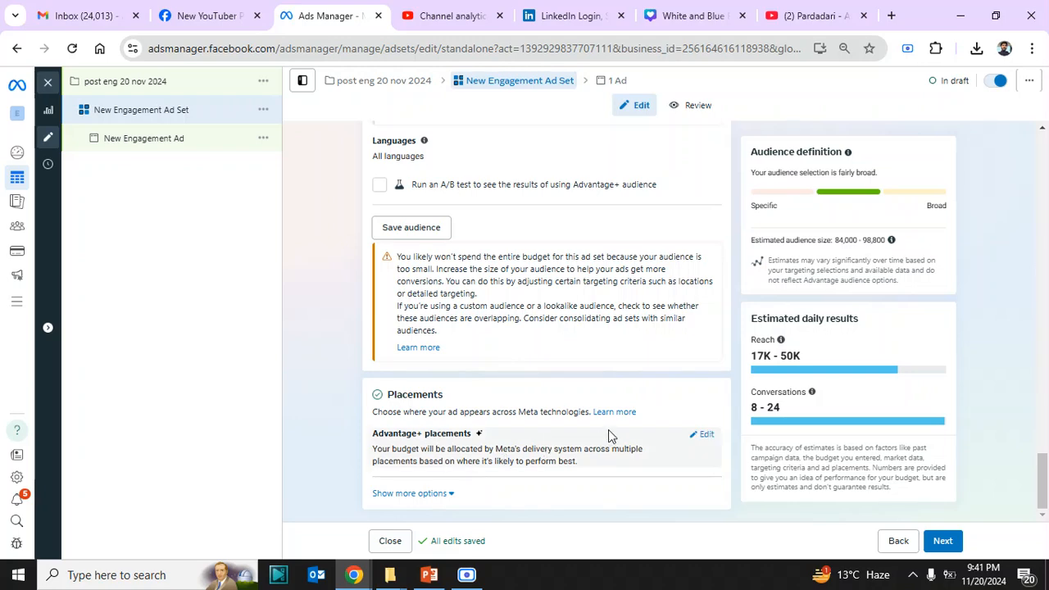
left_click(705, 435)
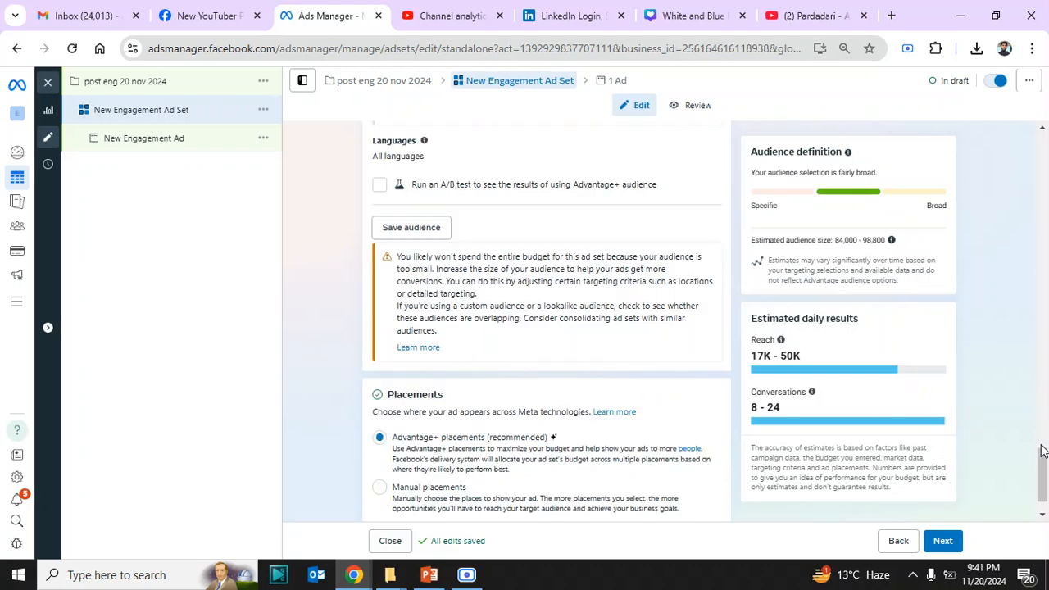
scroll(1041, 449, "up", 4)
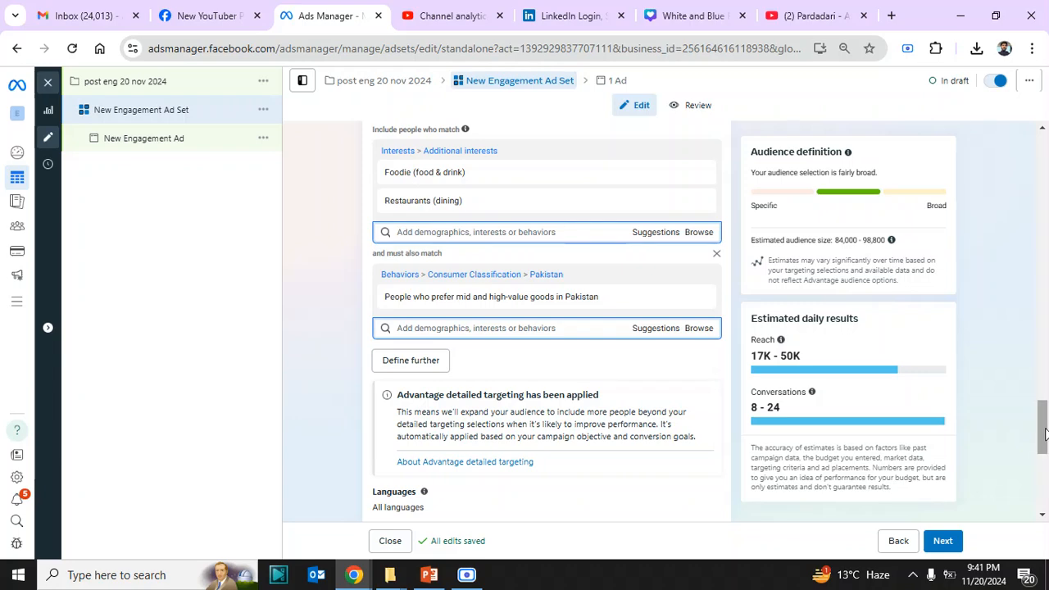
scroll(1043, 434, "down", 5)
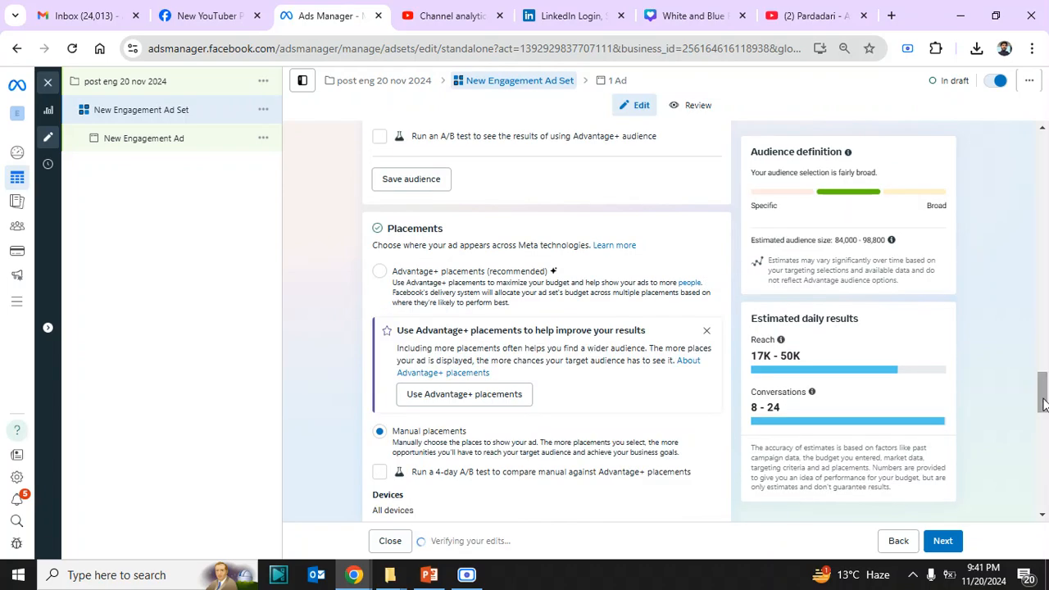
Step: Exclude the Messenger and Audience Network platforms from the manual placements and check the remaining placement list
scroll(1043, 404, "down", 7)
scroll(976, 404, "up", 3)
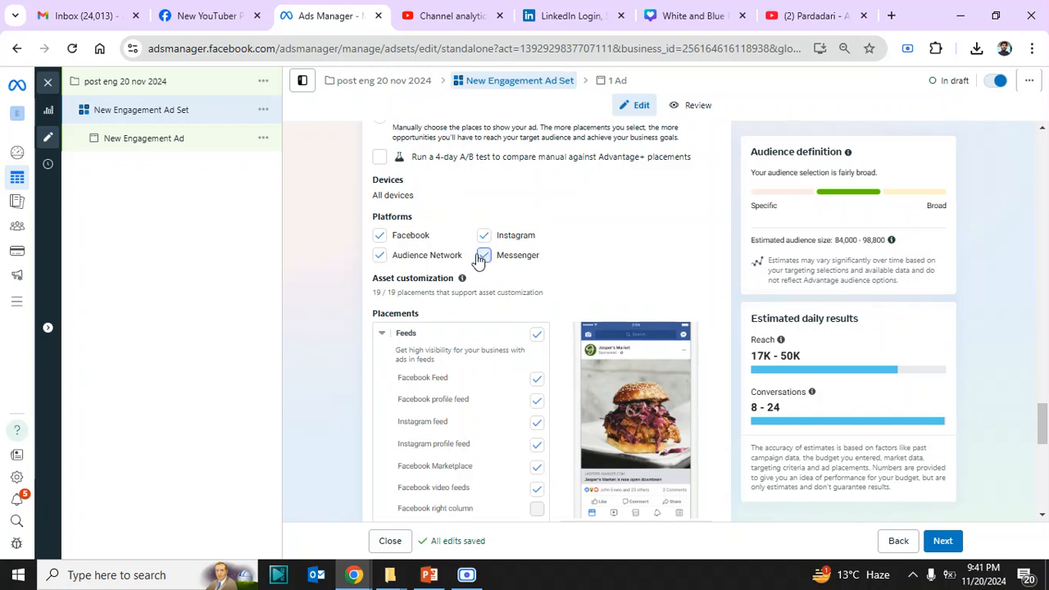
left_click(379, 255)
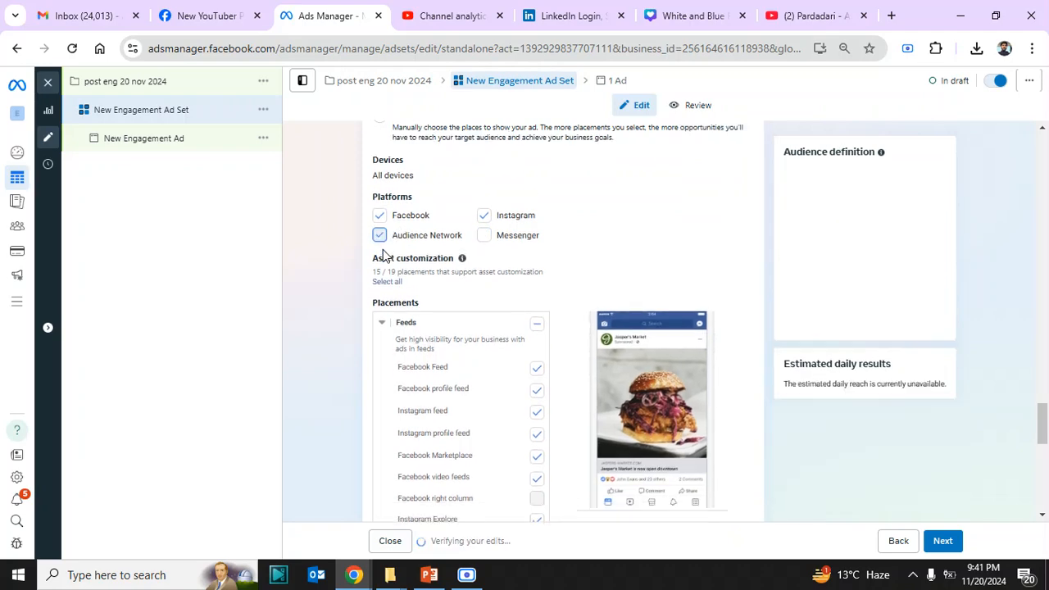
left_click(379, 236)
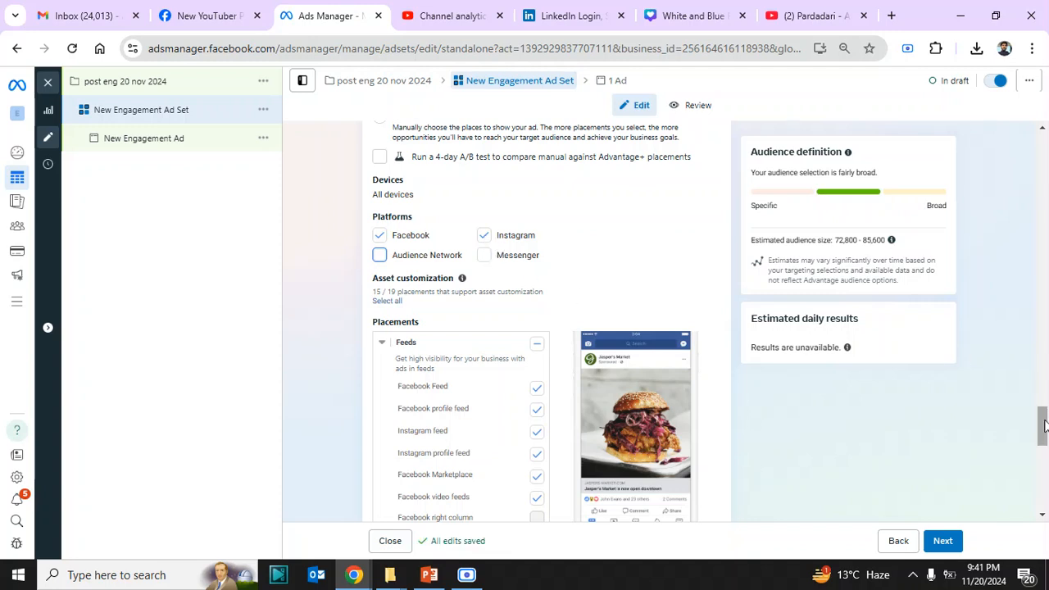
left_click_drag(1042, 426, 1044, 440)
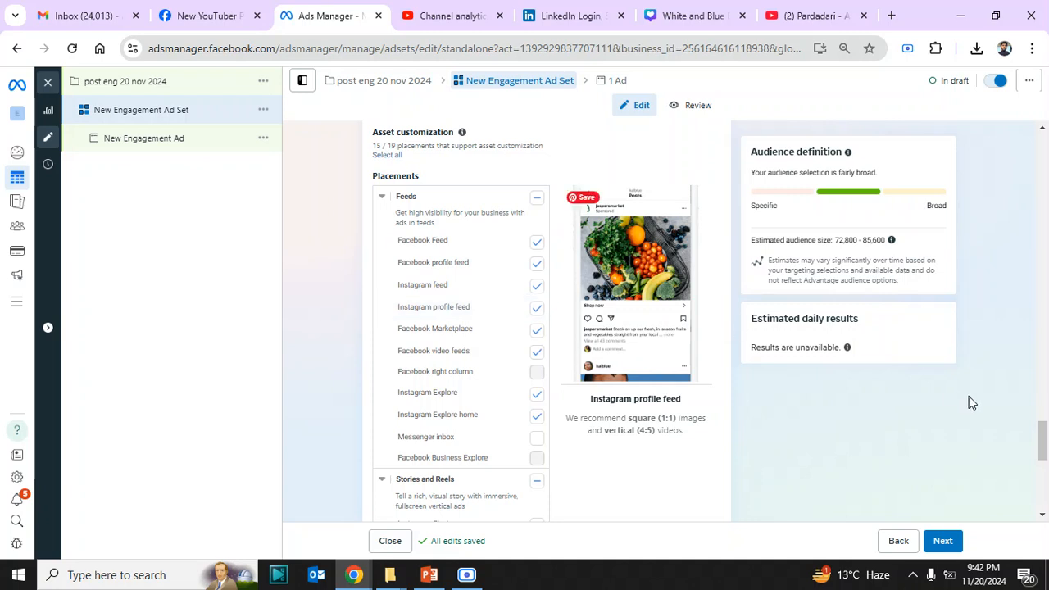
left_click_drag(1043, 429, 1043, 483)
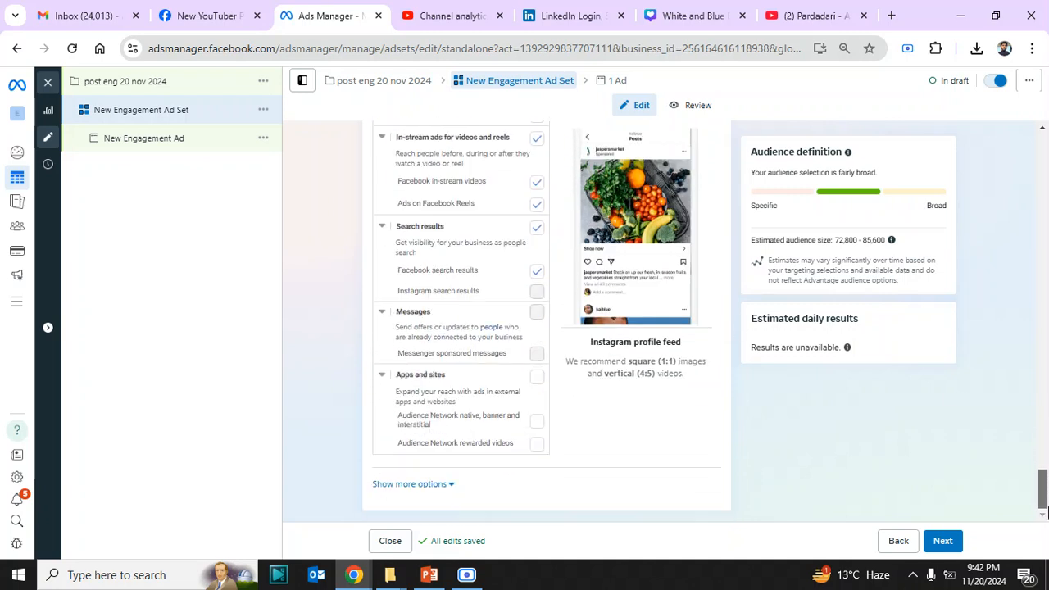
Step: Continue to the ad level and set the ad setup to Use existing post
left_click(942, 542)
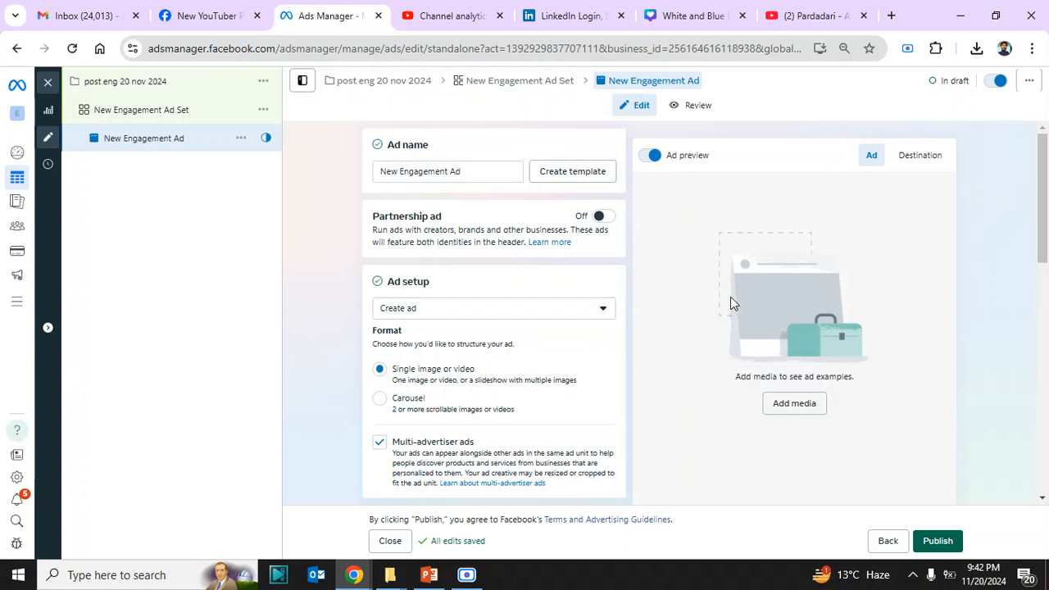
left_click(518, 316)
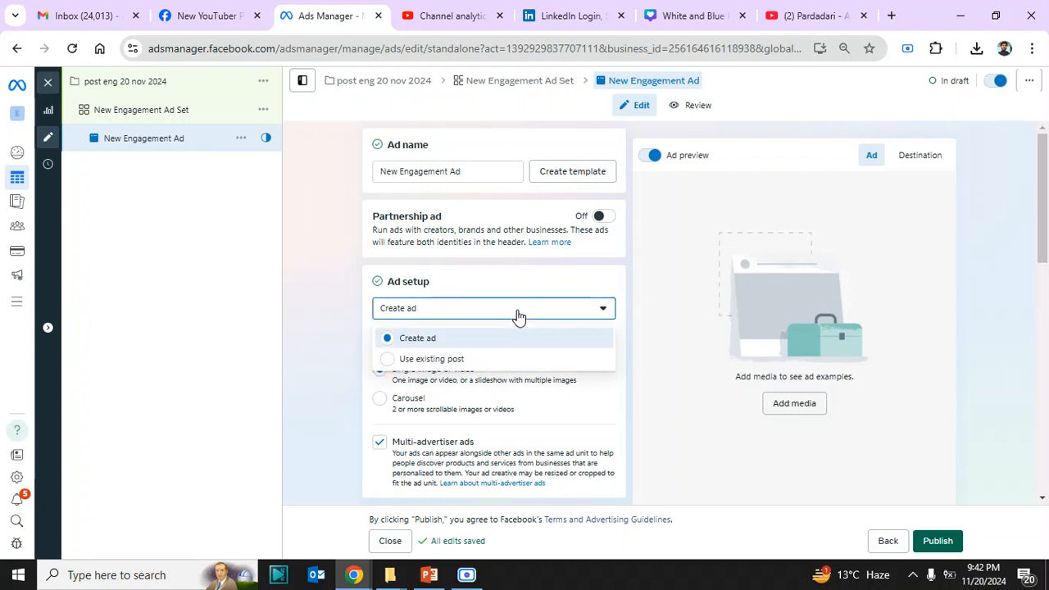
left_click(437, 360)
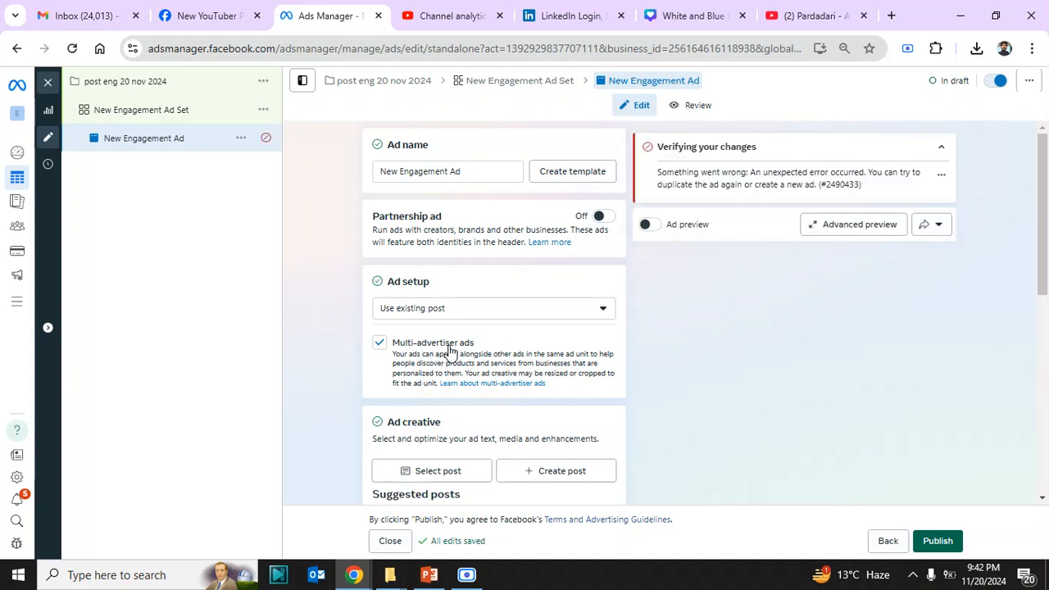
Step: Turn on the ad preview and select the October 3, 2024 Facebook photo post about digital marketing as the ad creative
left_click(652, 227)
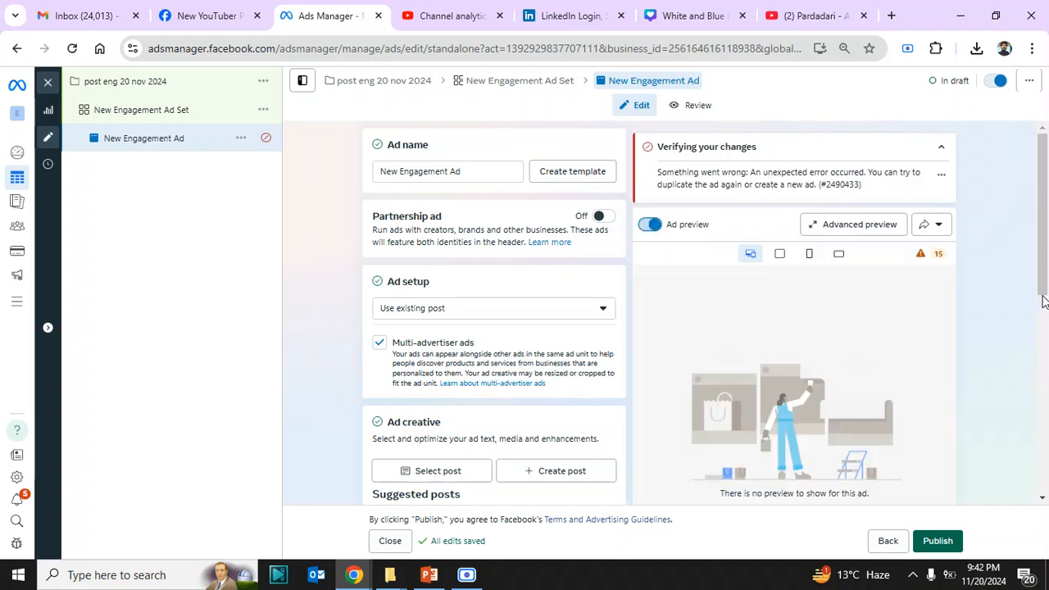
left_click_drag(1043, 280, 1042, 356)
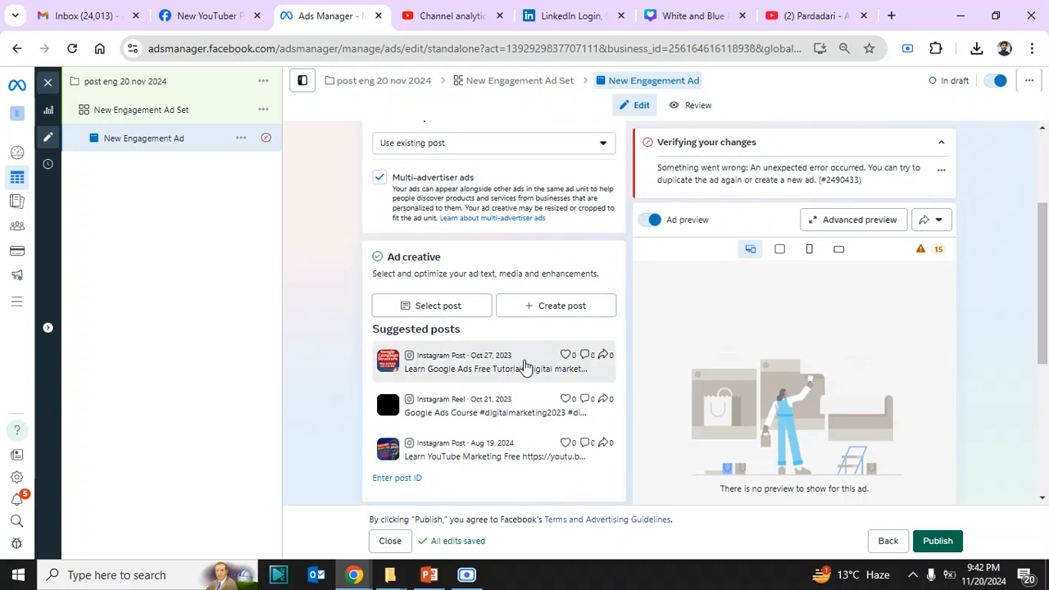
left_click(465, 313)
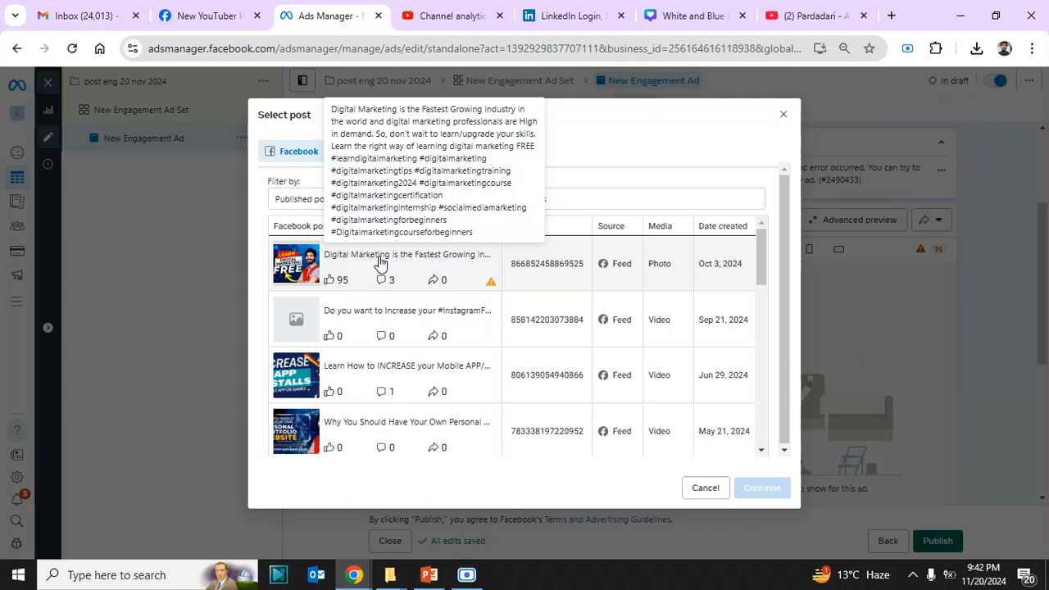
left_click(379, 261)
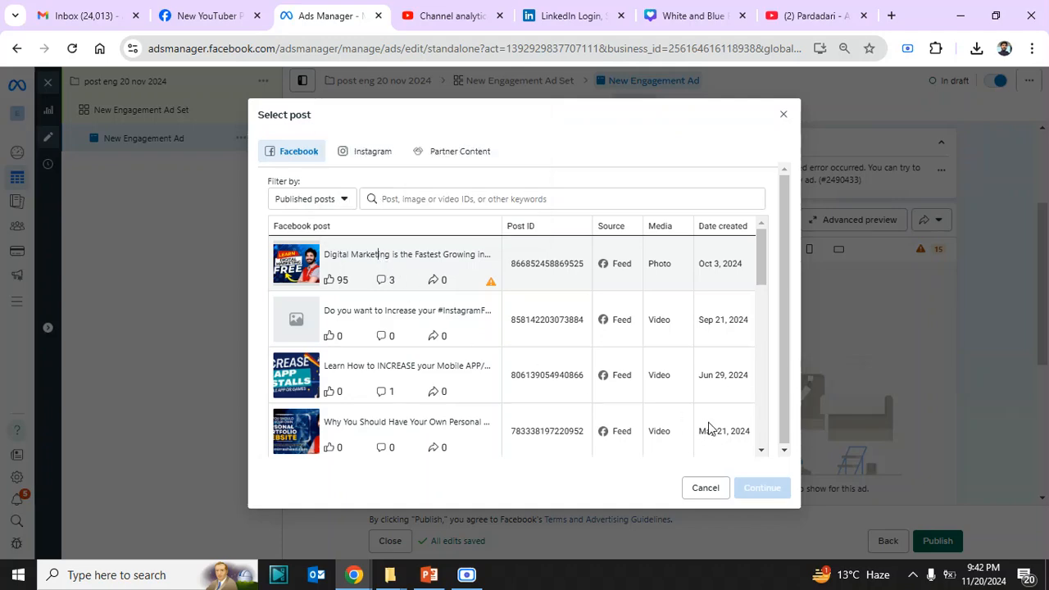
left_click(770, 490)
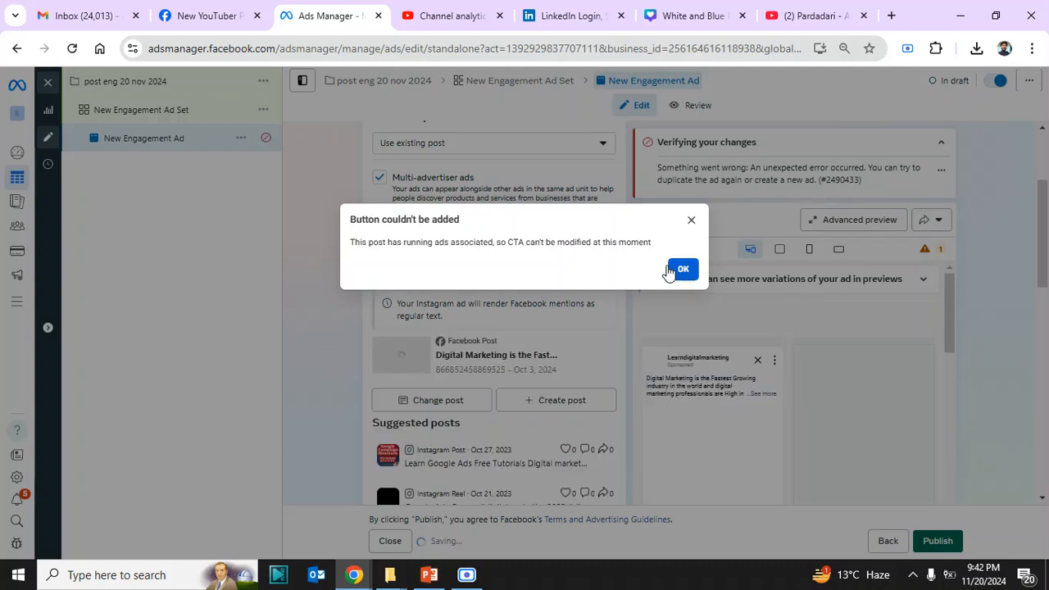
left_click(682, 270)
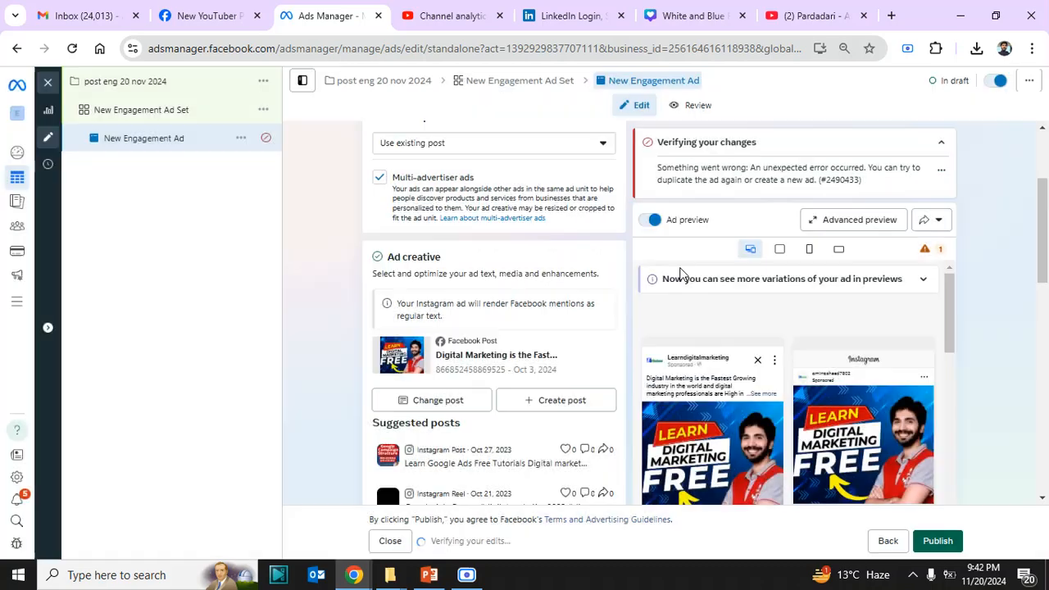
Step: Switch the ad setup from the existing post to Create ad and turn off Multi-advertiser ads
scroll(1042, 265, "down", 1)
scroll(1043, 264, "down", 1)
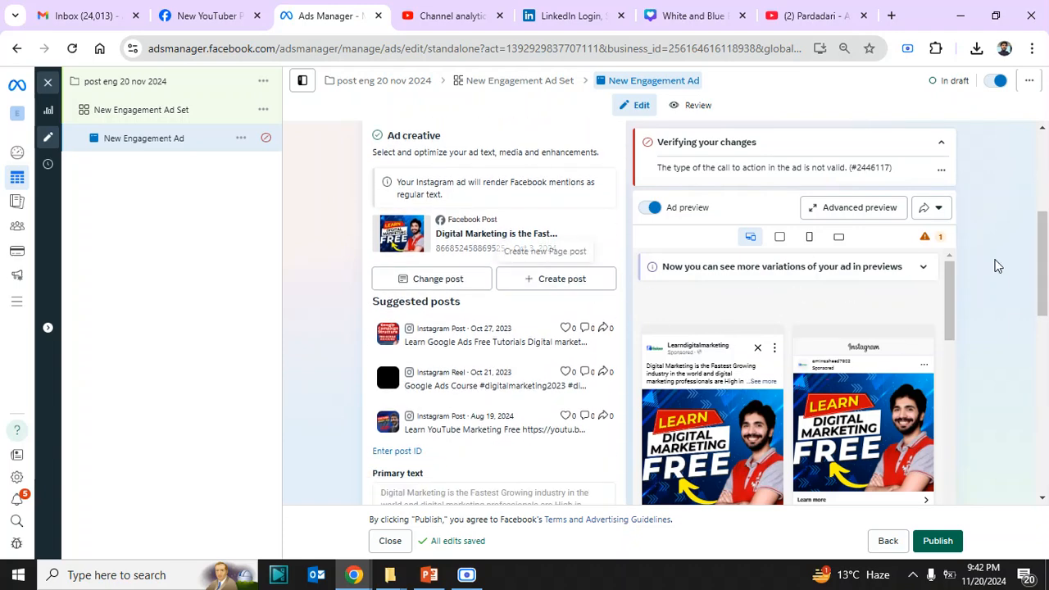
left_click_drag(1043, 264, 1047, 531)
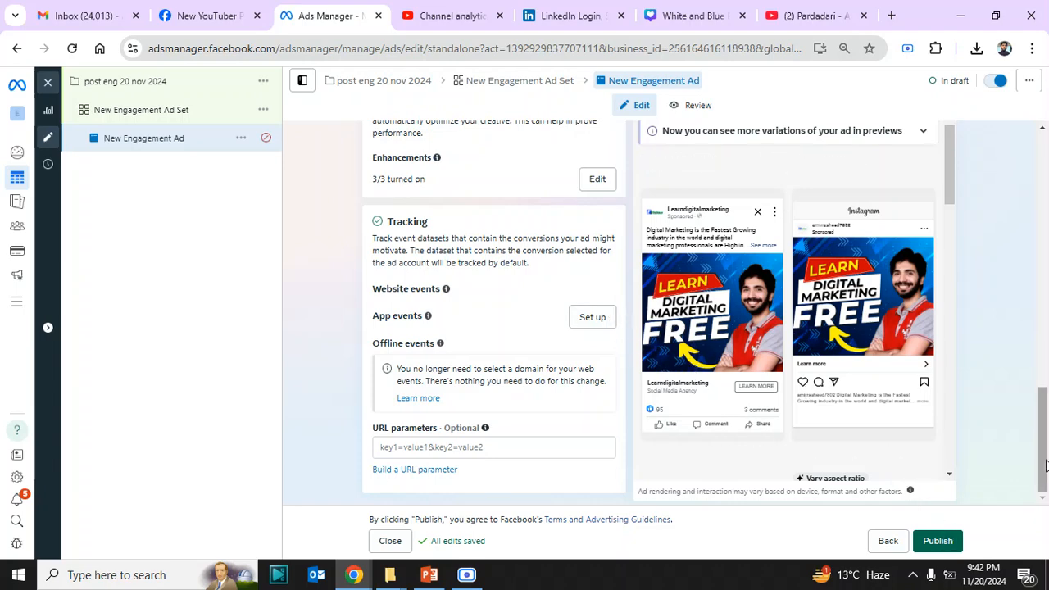
left_click_drag(1042, 459, 1030, 237)
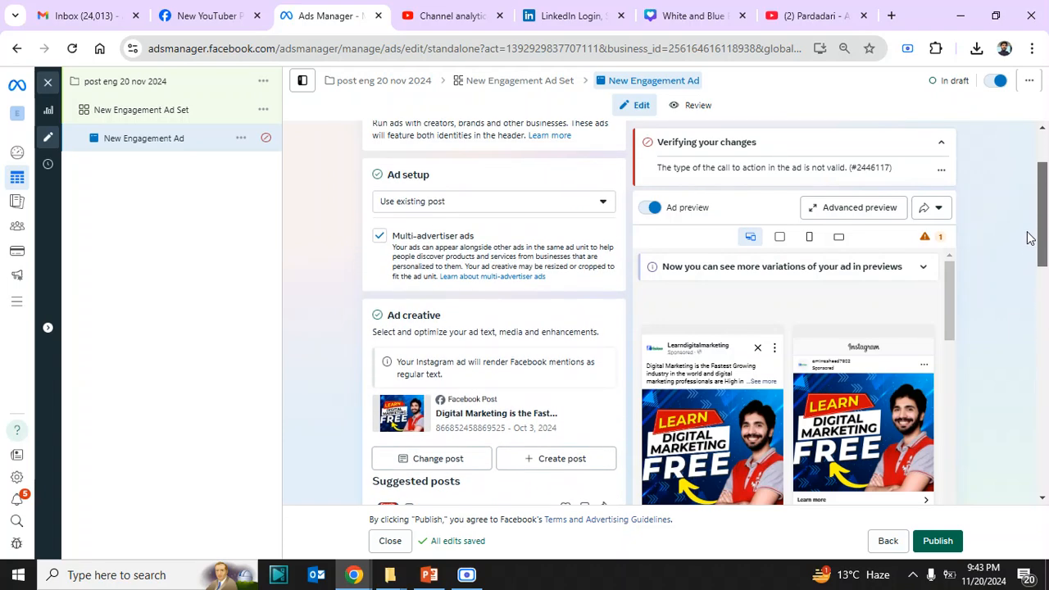
left_click(481, 212)
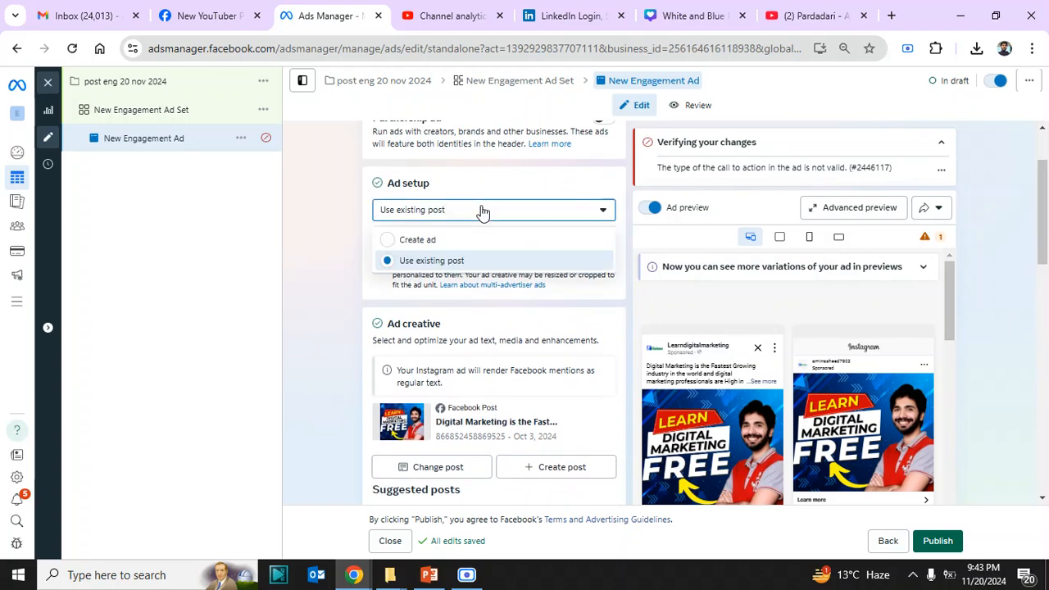
left_click(418, 240)
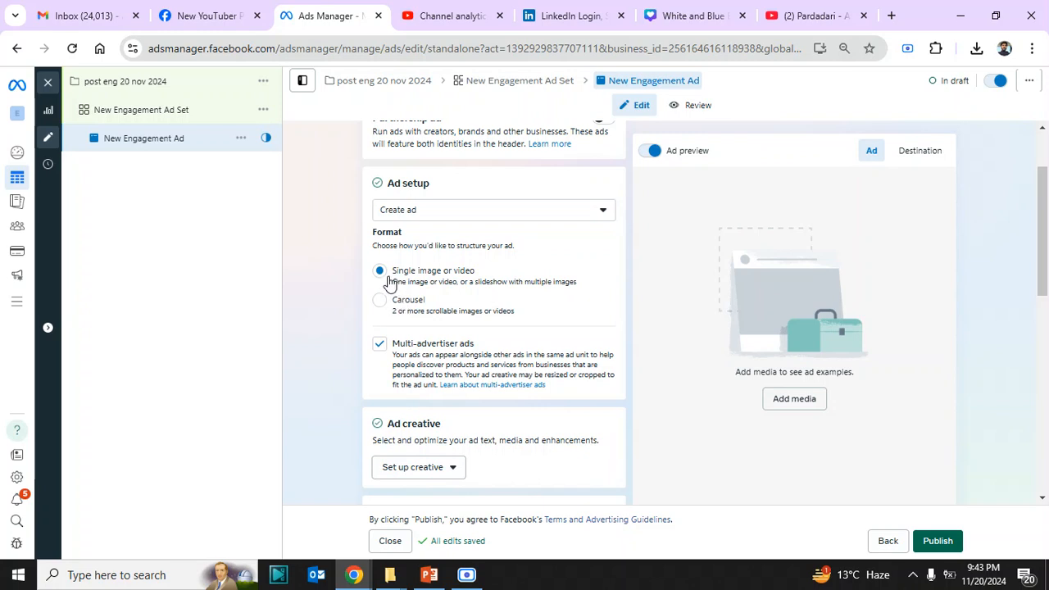
left_click(380, 345)
left_click_drag(1041, 246, 1043, 351)
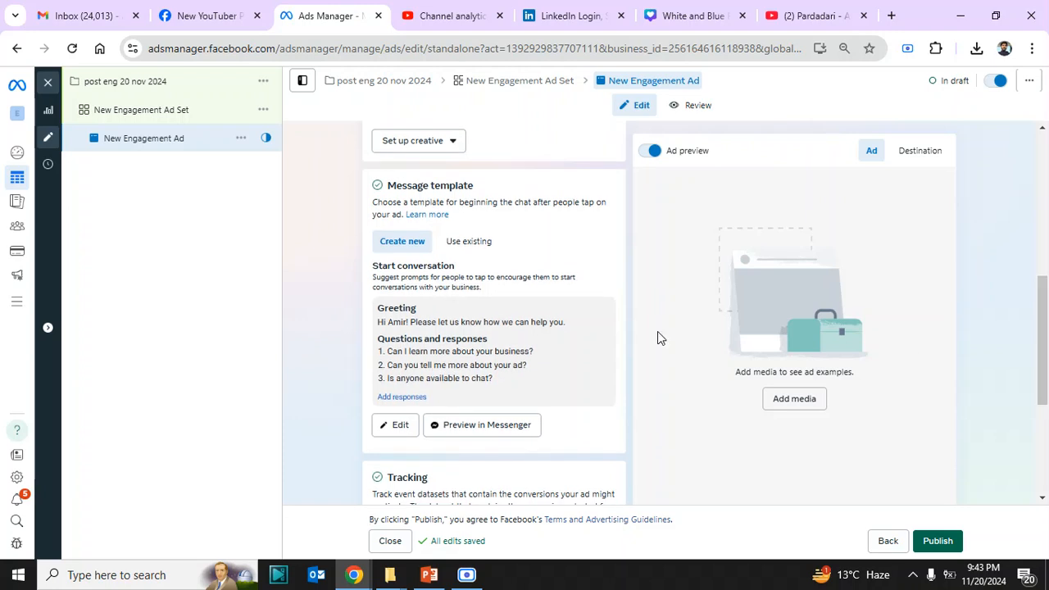